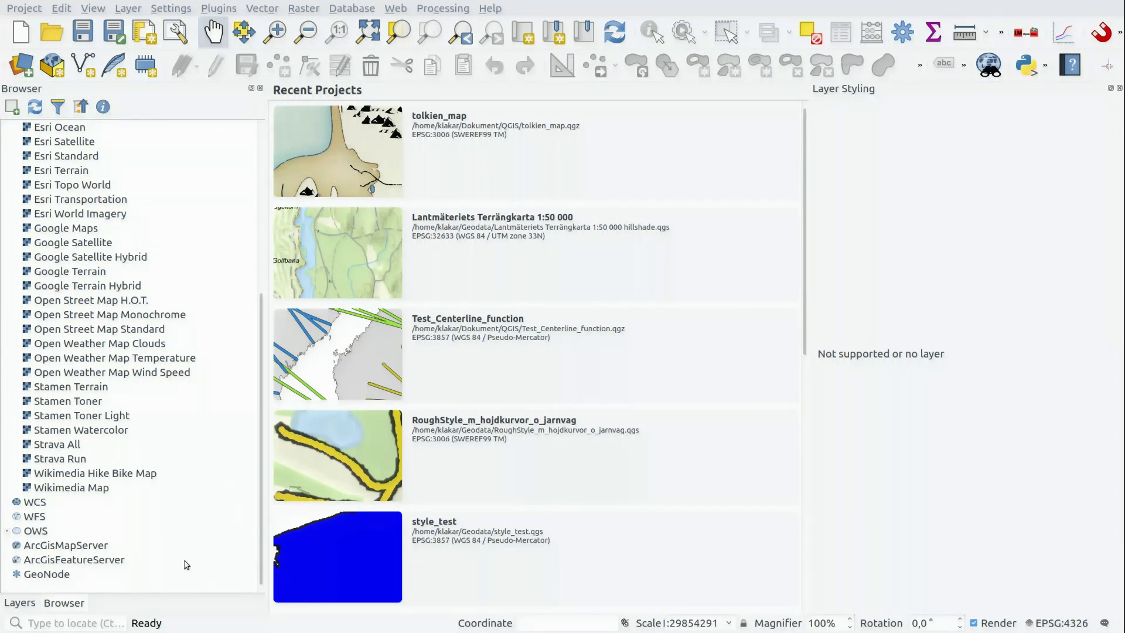
# Drag Open Street Map Standard from XYZ Tiles onto the canvas to load the world basemap.
pyautogui.scroll(6, 150, 474)
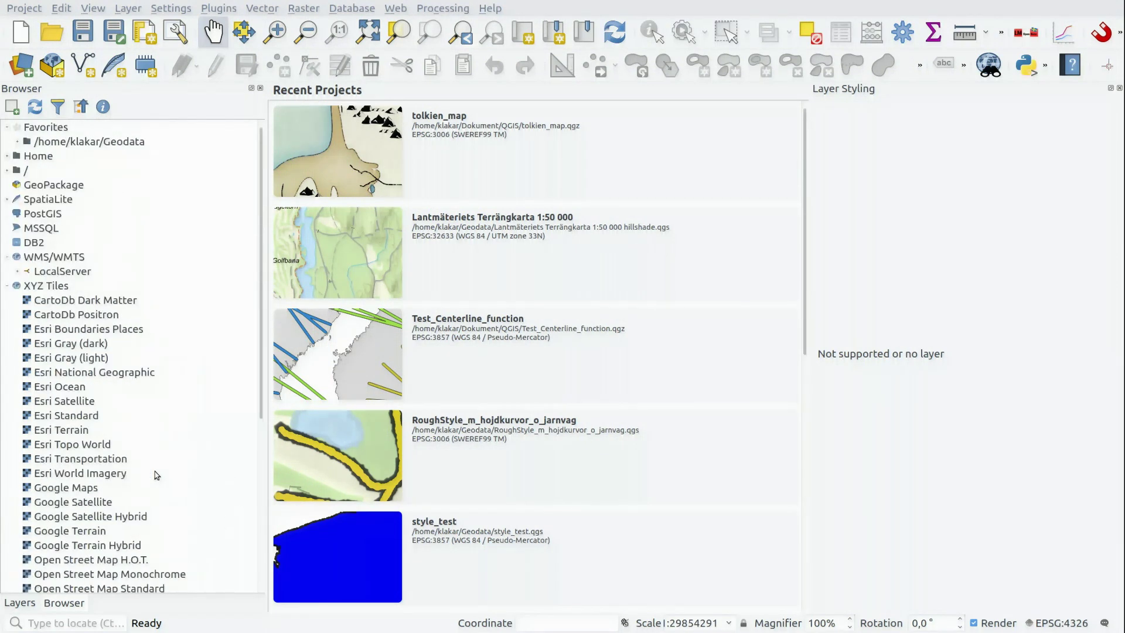
pyautogui.scroll(-2, 133, 324)
pyautogui.scroll(-1, 133, 324)
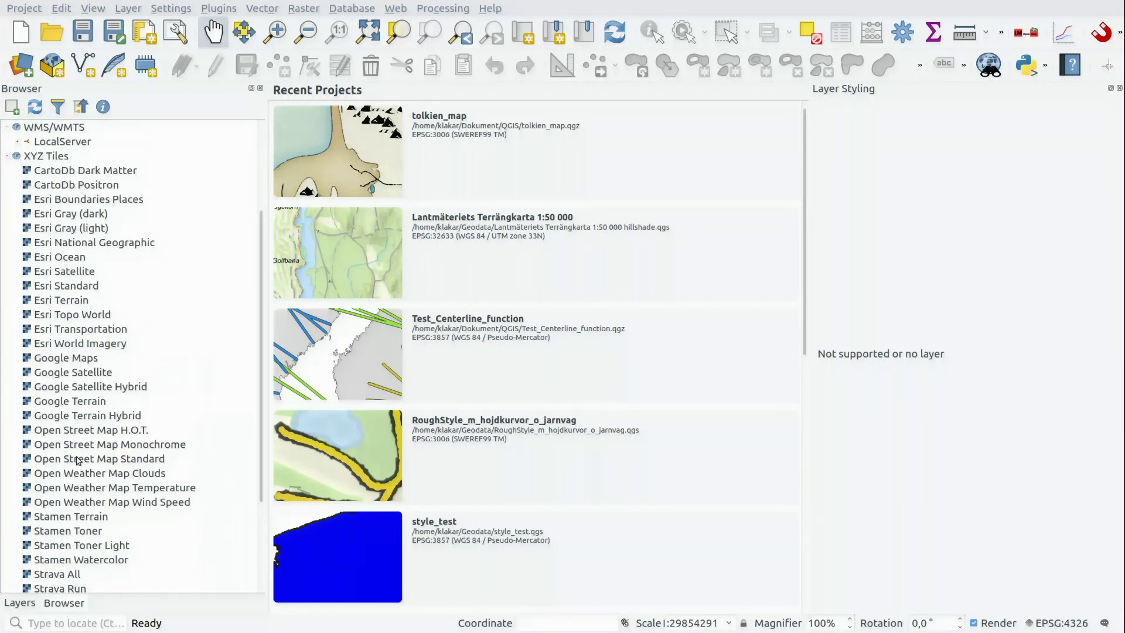
pyautogui.moveTo(78, 461); pyautogui.dragTo(574, 396)
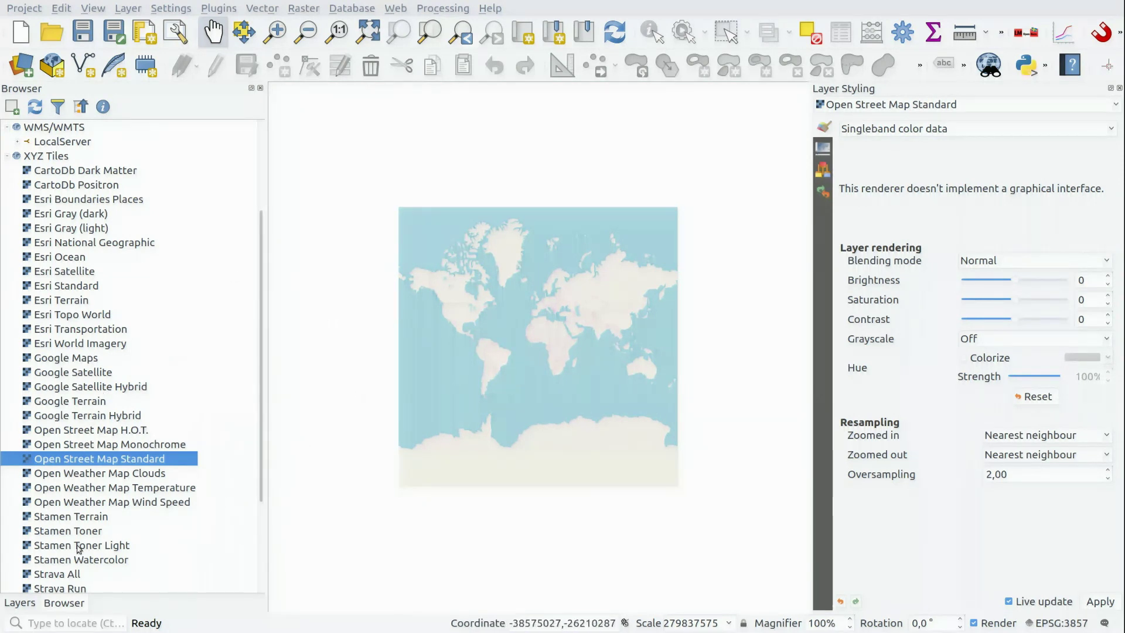
# Show the Layers panel and zoom and pan the map onto southern Sweden and the Baltic.
pyautogui.click(20, 602)
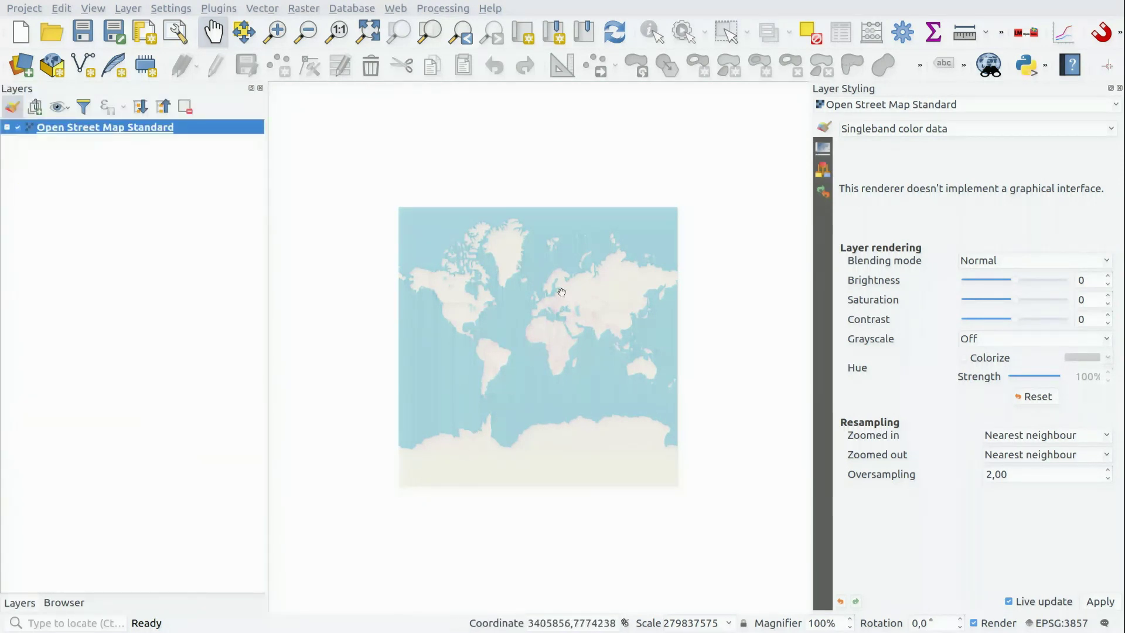
pyautogui.scroll(5, 561, 292)
pyautogui.moveTo(562, 292); pyautogui.dragTo(612, 359)
pyautogui.scroll(3, 535, 371)
pyautogui.scroll(-2, 535, 371)
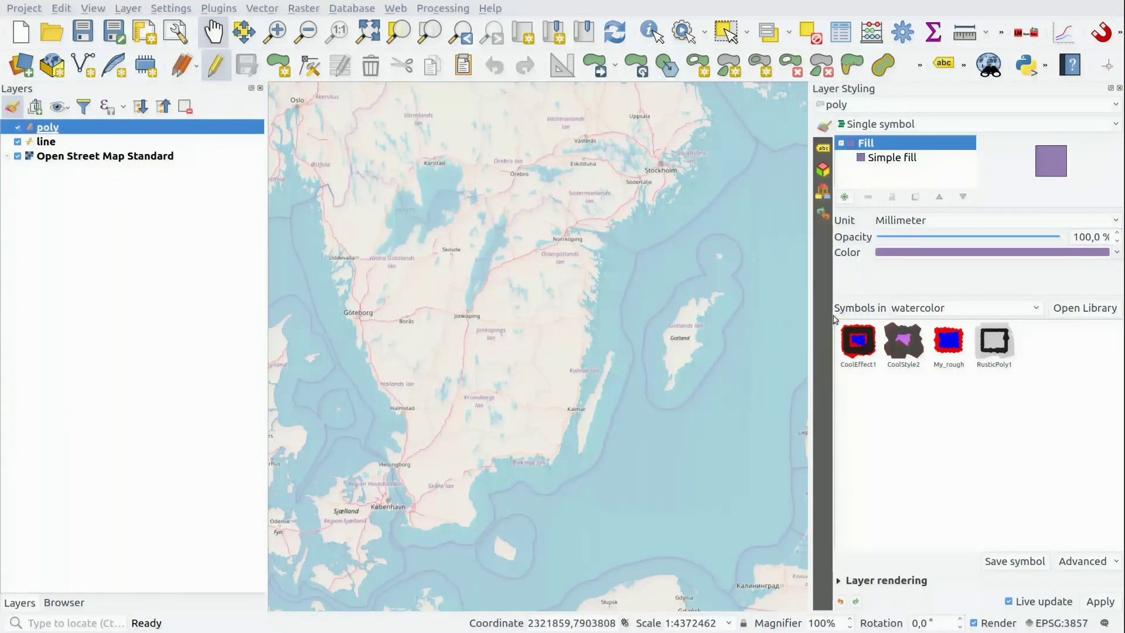
# Draw an eight-vertex poly polygon around Norrköping, Jönköping and Kalmar, reaching out over the Baltic.
pyautogui.click(279, 61)
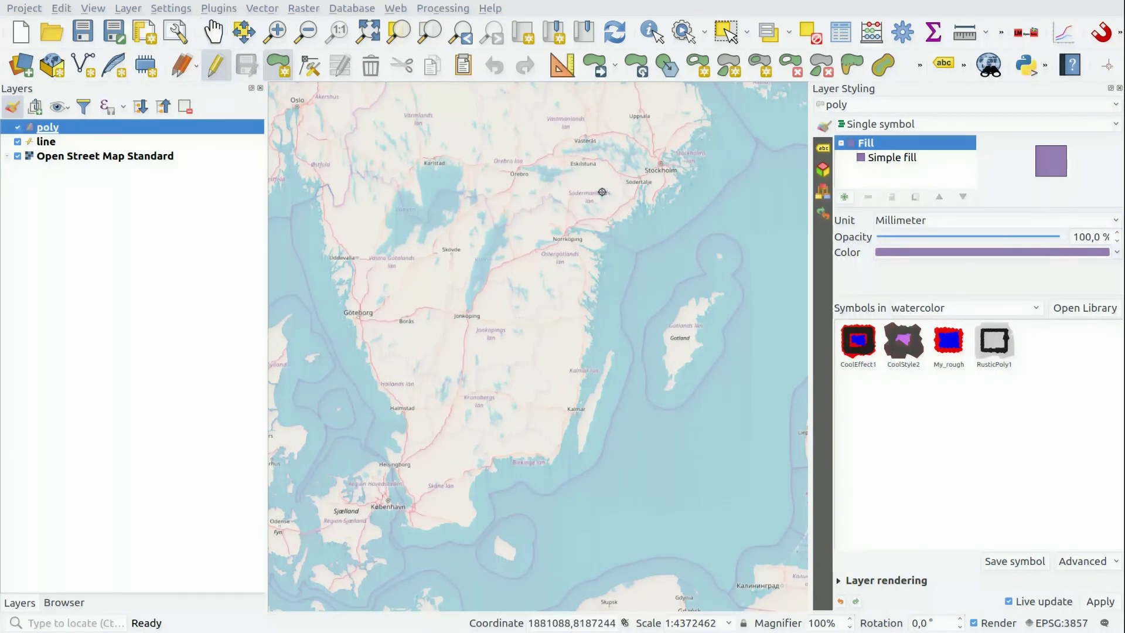
pyautogui.click(488, 216)
pyautogui.click(602, 193)
pyautogui.click(559, 271)
pyautogui.click(490, 306)
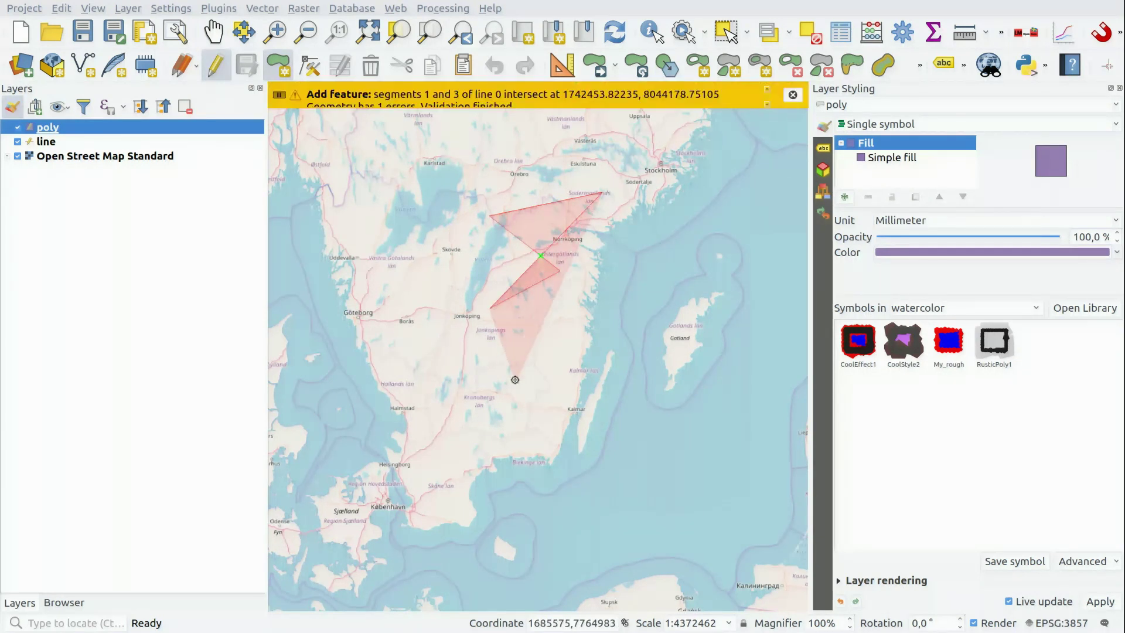
pyautogui.click(537, 391)
pyautogui.click(634, 363)
pyautogui.click(681, 274)
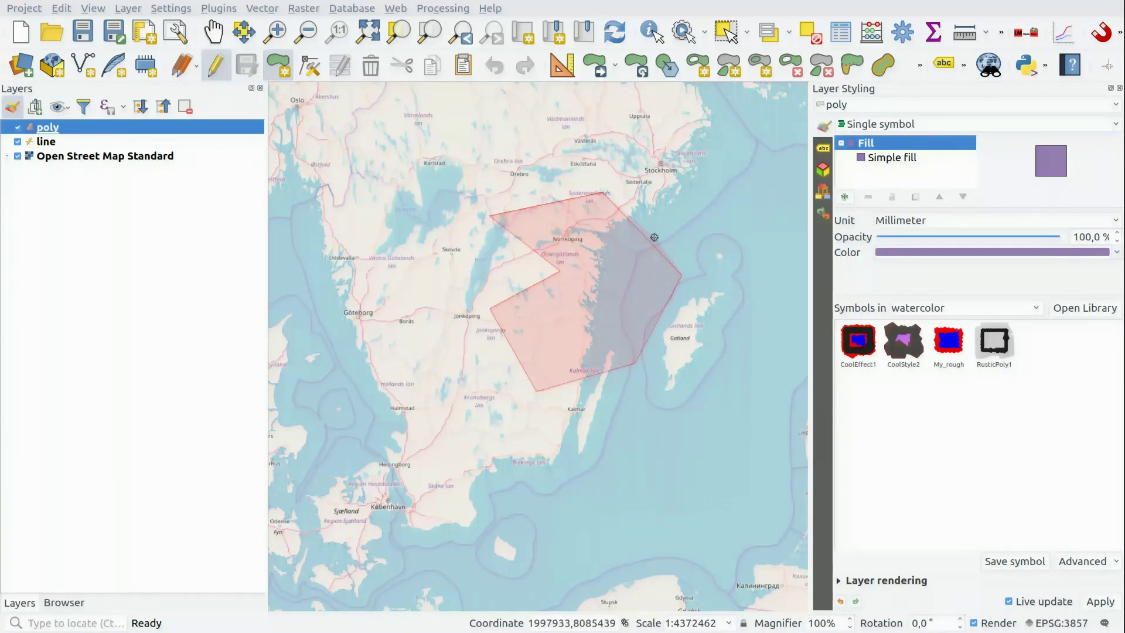
pyautogui.click(612, 251)
pyautogui.rightClick(612, 234)
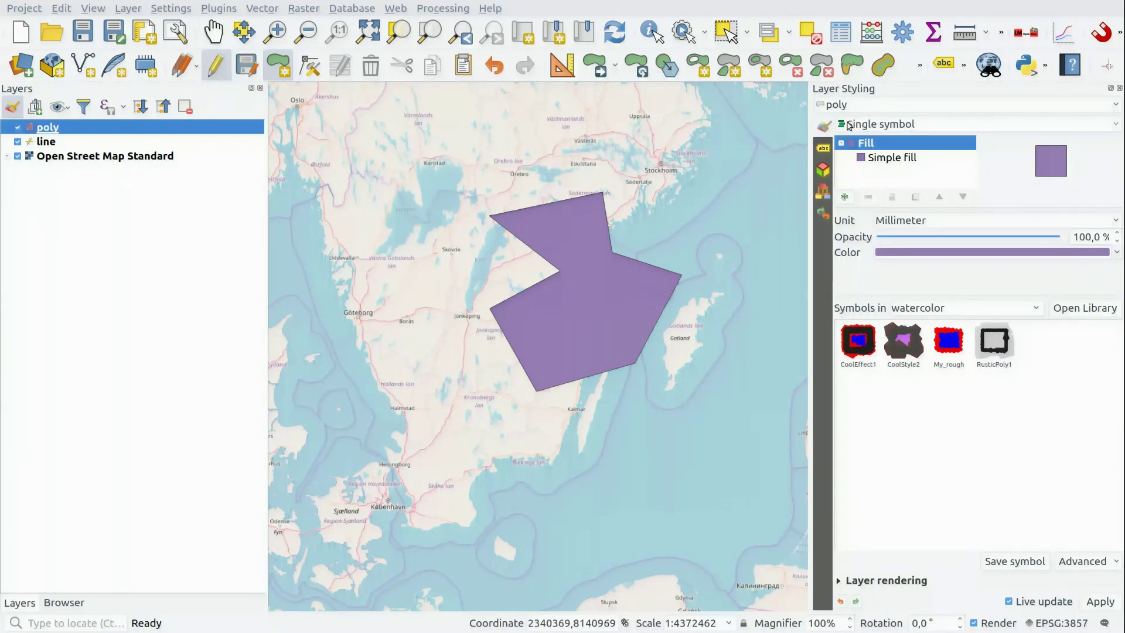
# Change the poly fill's geometry generator expression from $geometry to smooth($geometry,3).
pyautogui.click(917, 161)
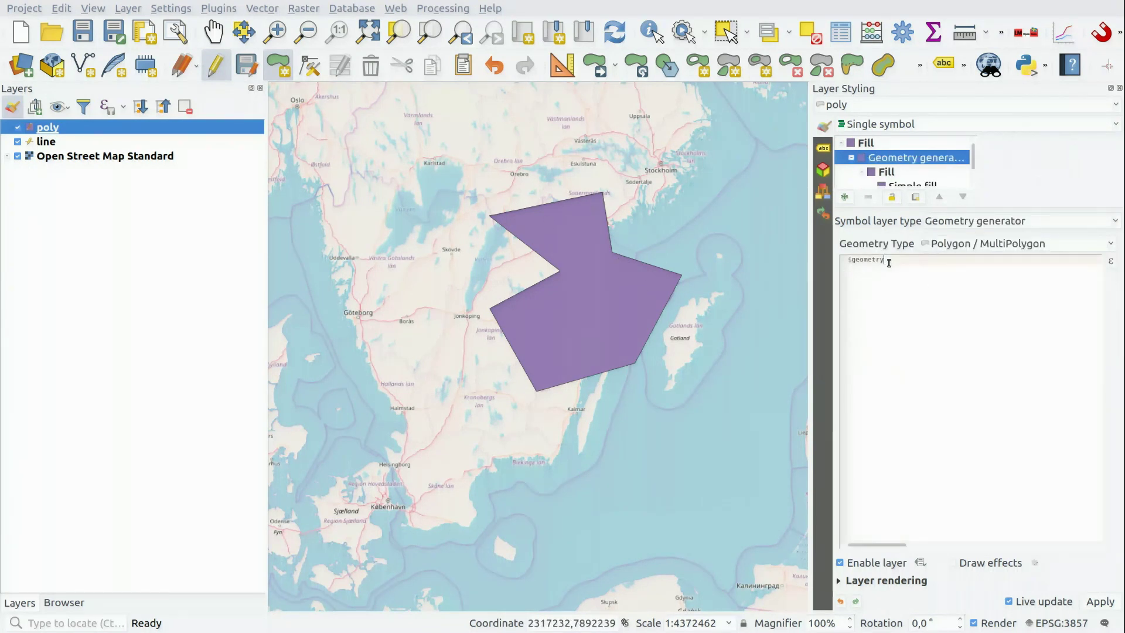
pyautogui.moveTo(886, 260); pyautogui.dragTo(847, 259)
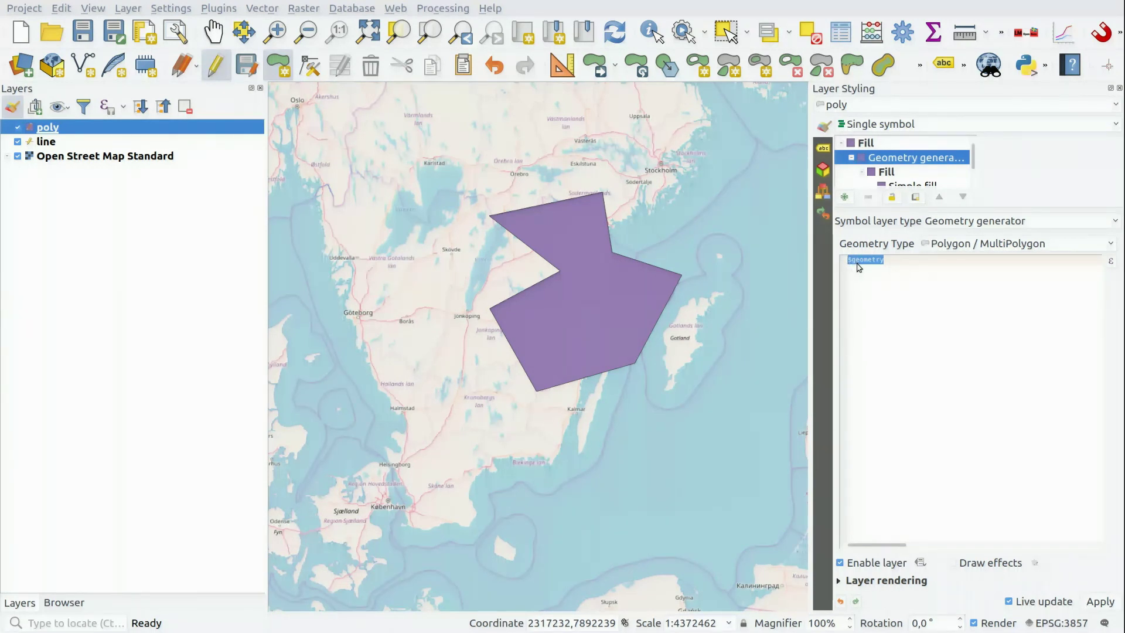
pyautogui.click(897, 268)
pyautogui.write('smooth(')
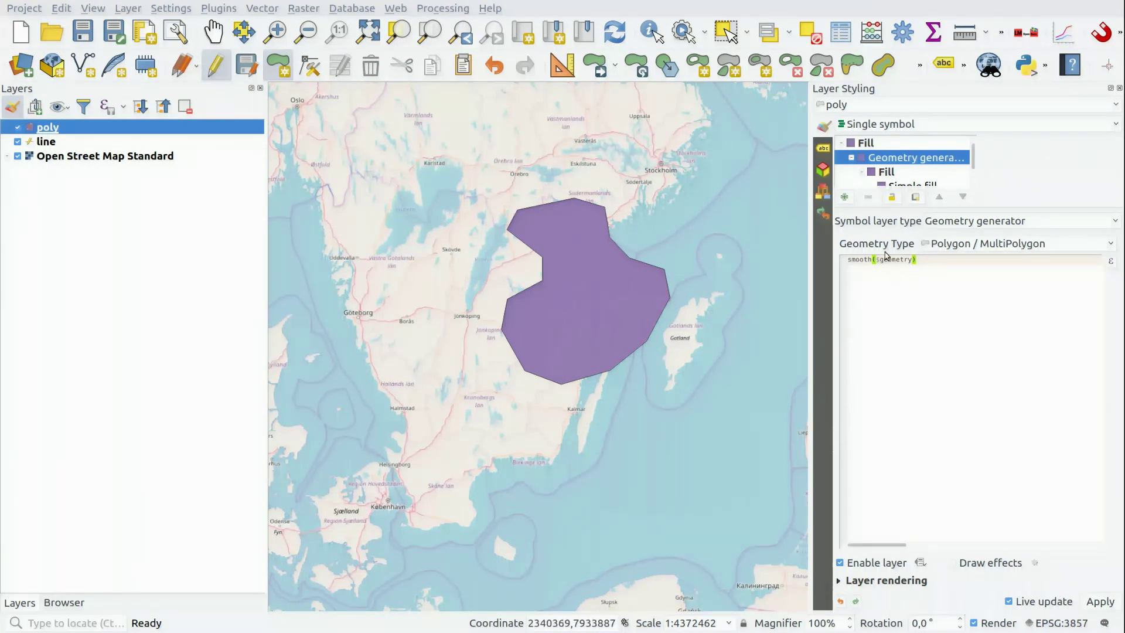
pyautogui.click(944, 259)
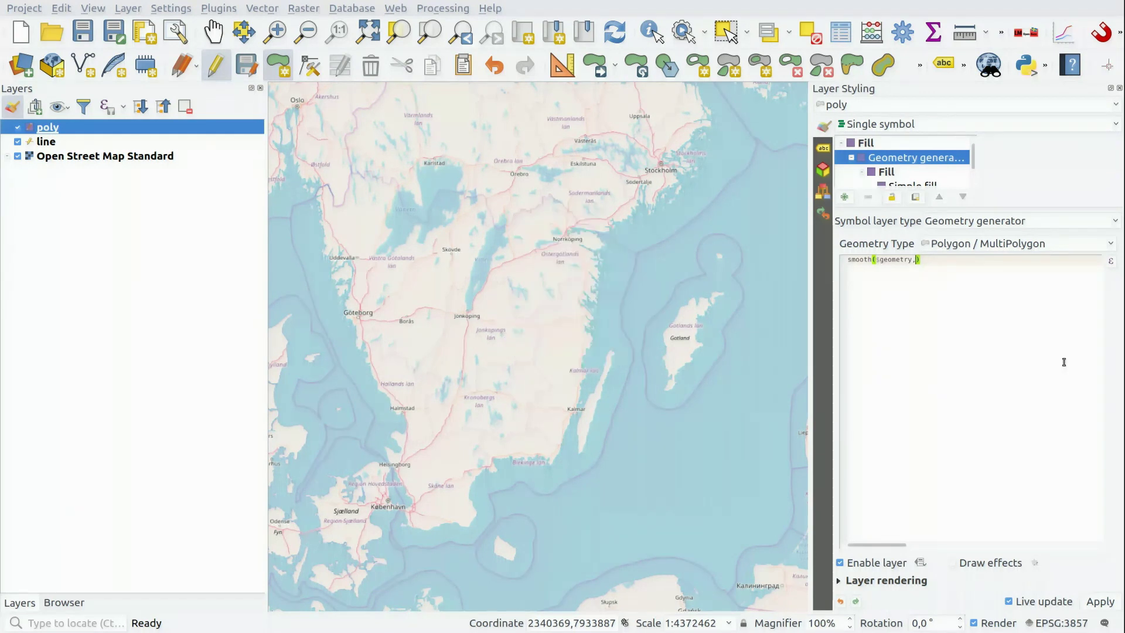
pyautogui.write('3')
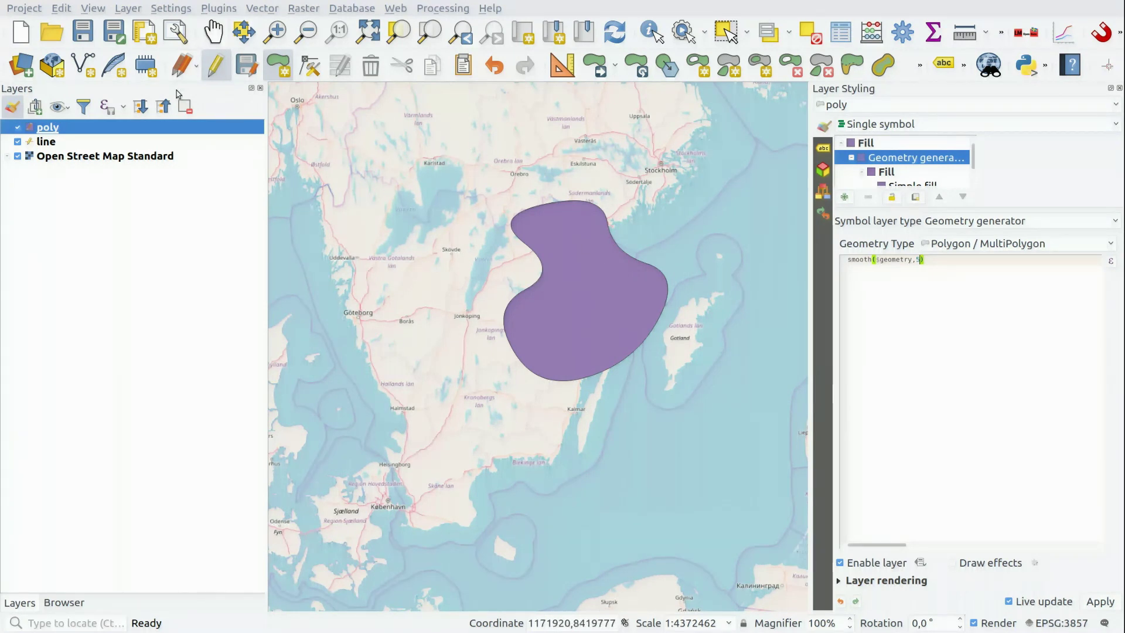
# Draw a new line in the line layer from near Skövde via Halmstad to east of Gotland.
pyautogui.click(46, 143)
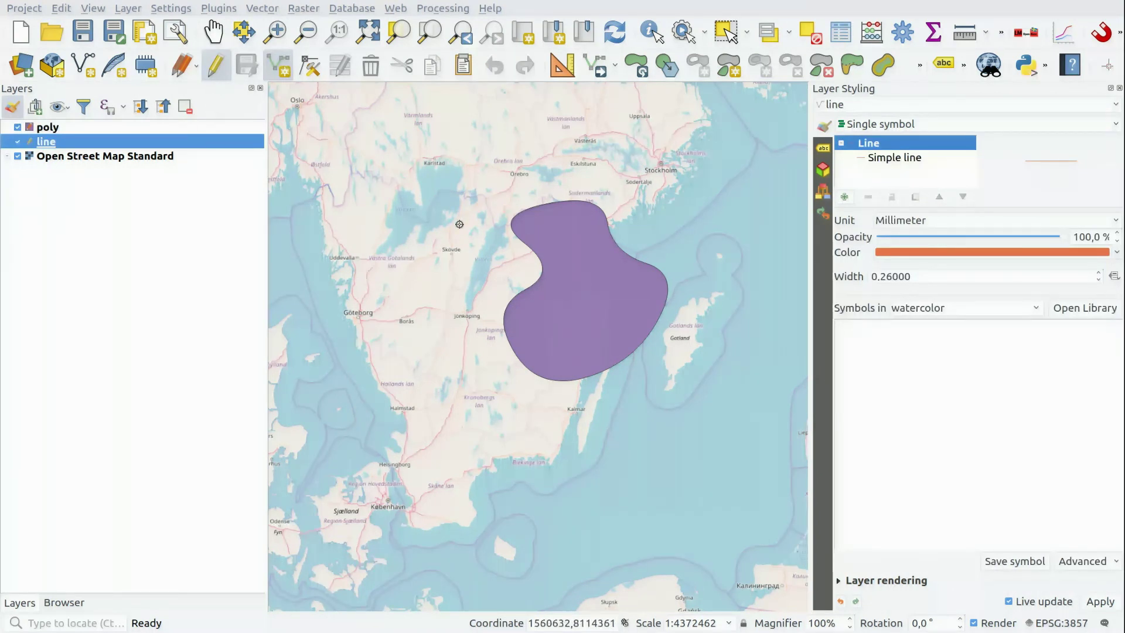
pyautogui.click(450, 252)
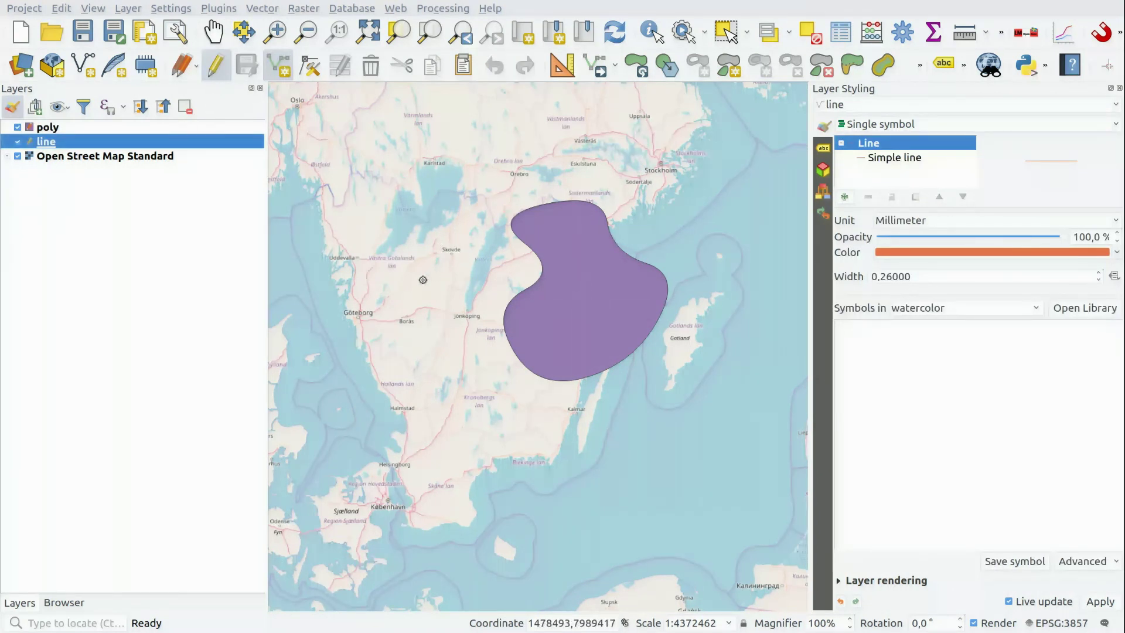
pyautogui.rightClick(387, 302)
pyautogui.click(419, 427)
pyautogui.click(526, 420)
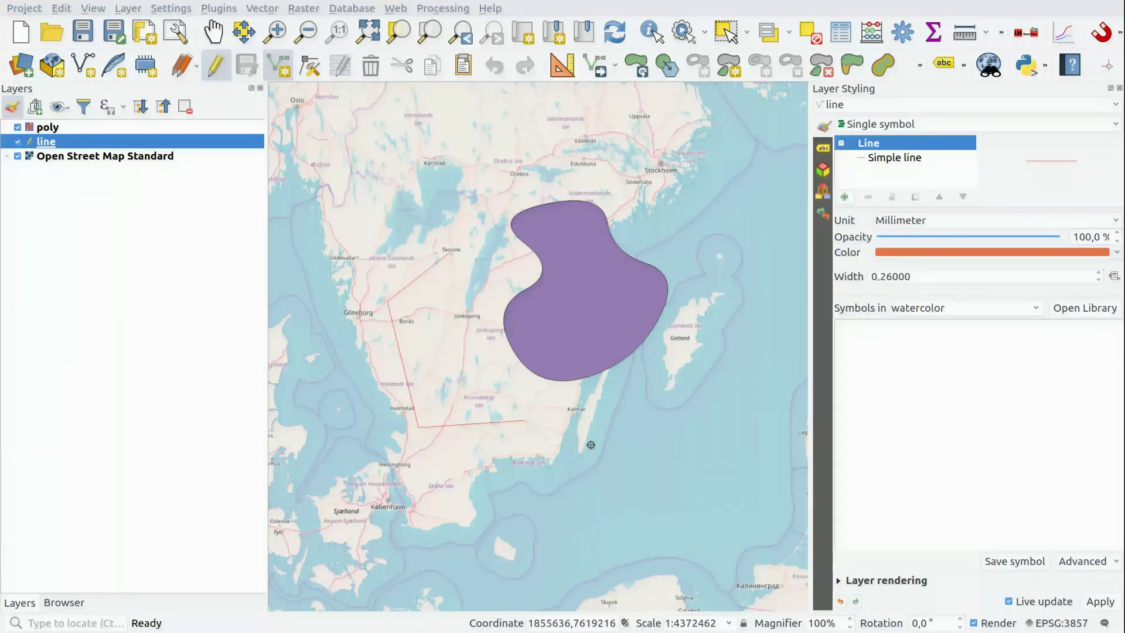
pyautogui.click(627, 467)
pyautogui.click(731, 402)
pyautogui.click(741, 315)
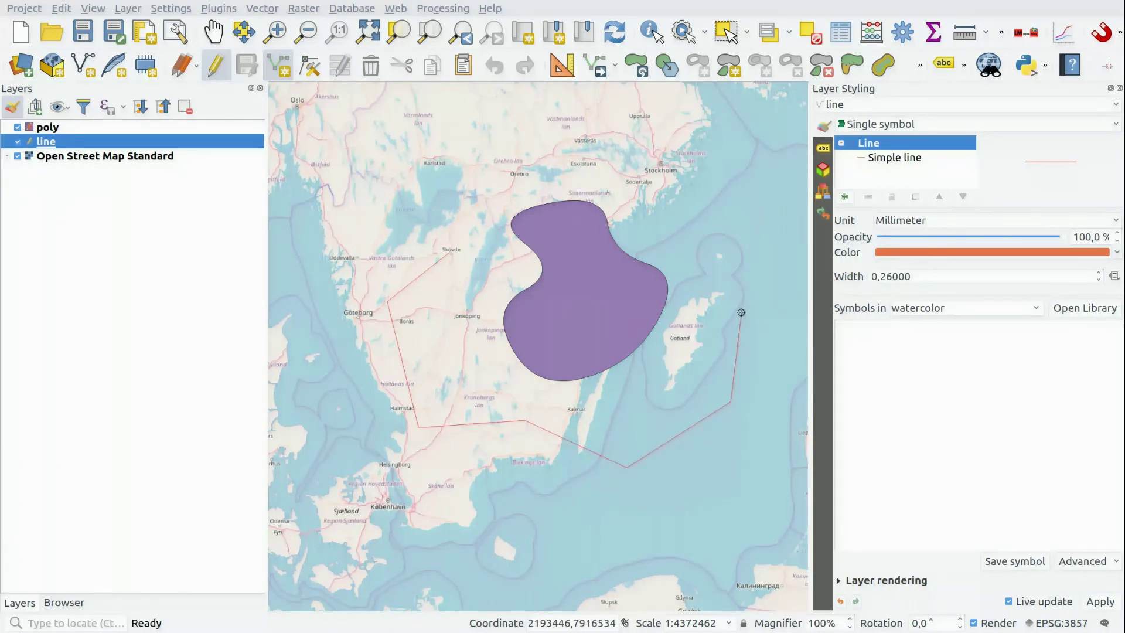
pyautogui.rightClick(741, 321)
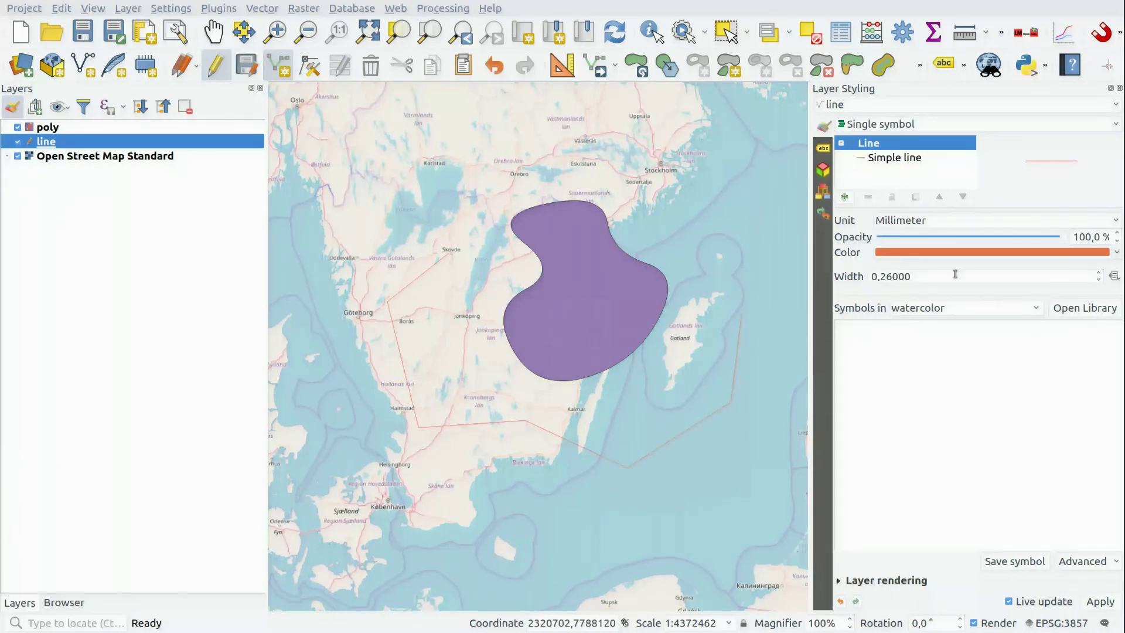
# Give the line symbol a LineString geometry generator with the expression smooth($geometry,5).
pyautogui.click(905, 160)
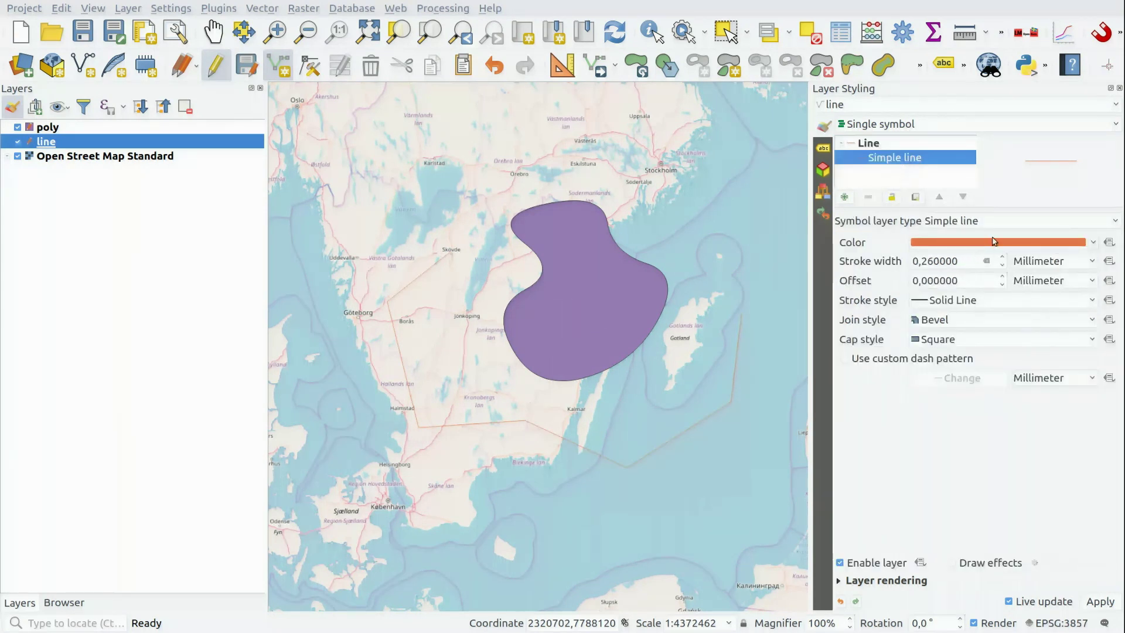
pyautogui.scroll(6, 990, 220)
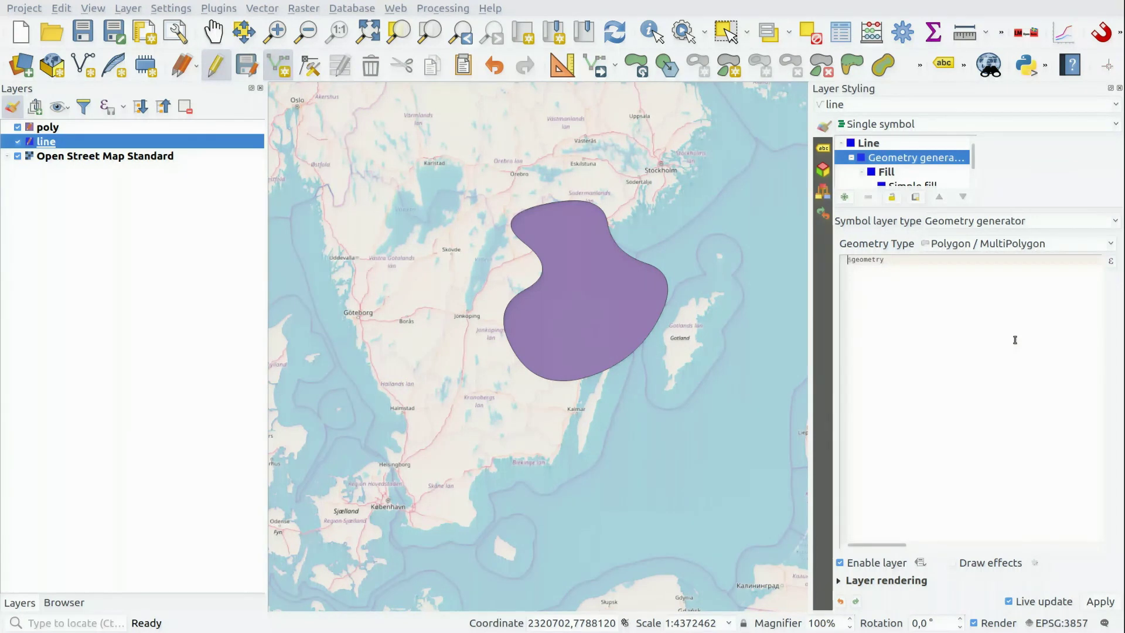
pyautogui.write('smooth')
pyautogui.write(',5')
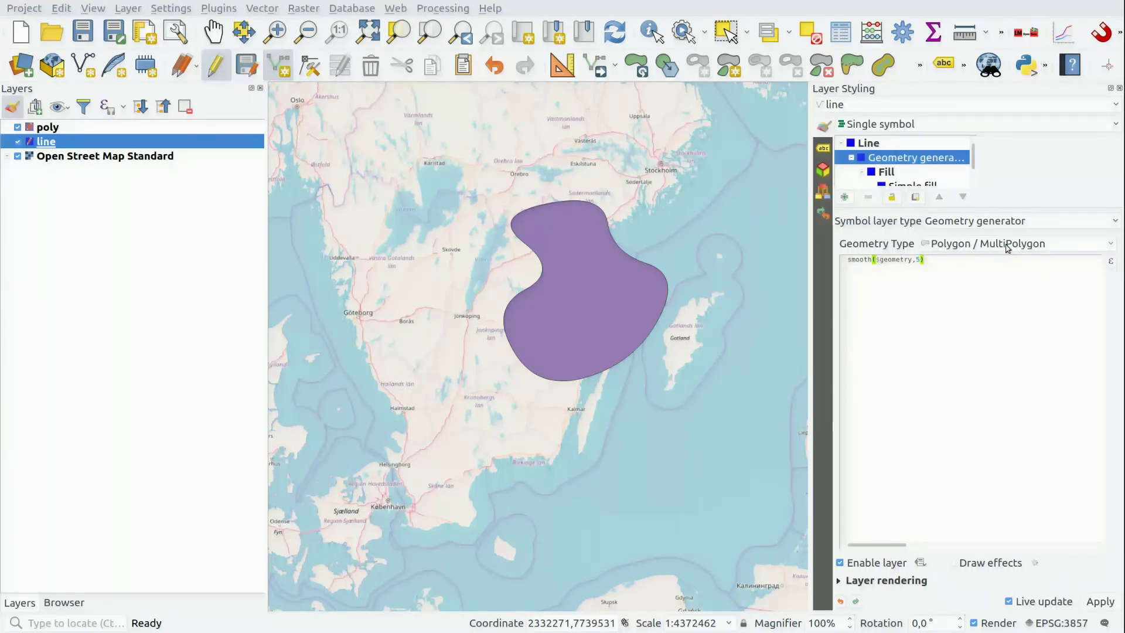
pyautogui.scroll(1, 1003, 244)
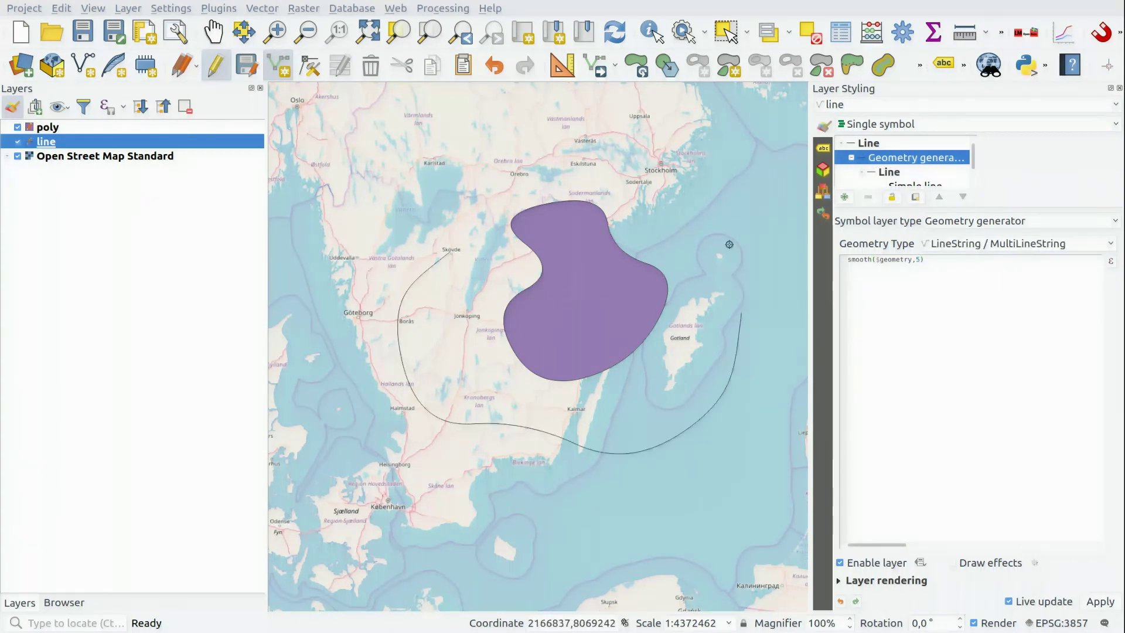
# Set the smoothed line's stroke width to 1.86 mm and its colour to red.
pyautogui.click(899, 173)
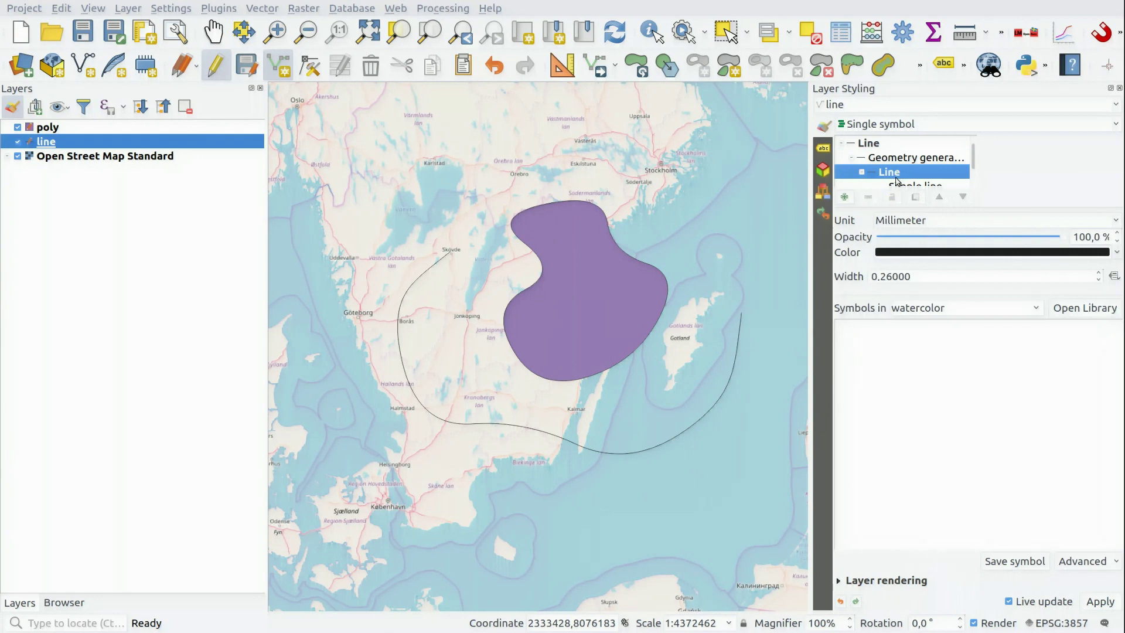
pyautogui.scroll(8, 945, 277)
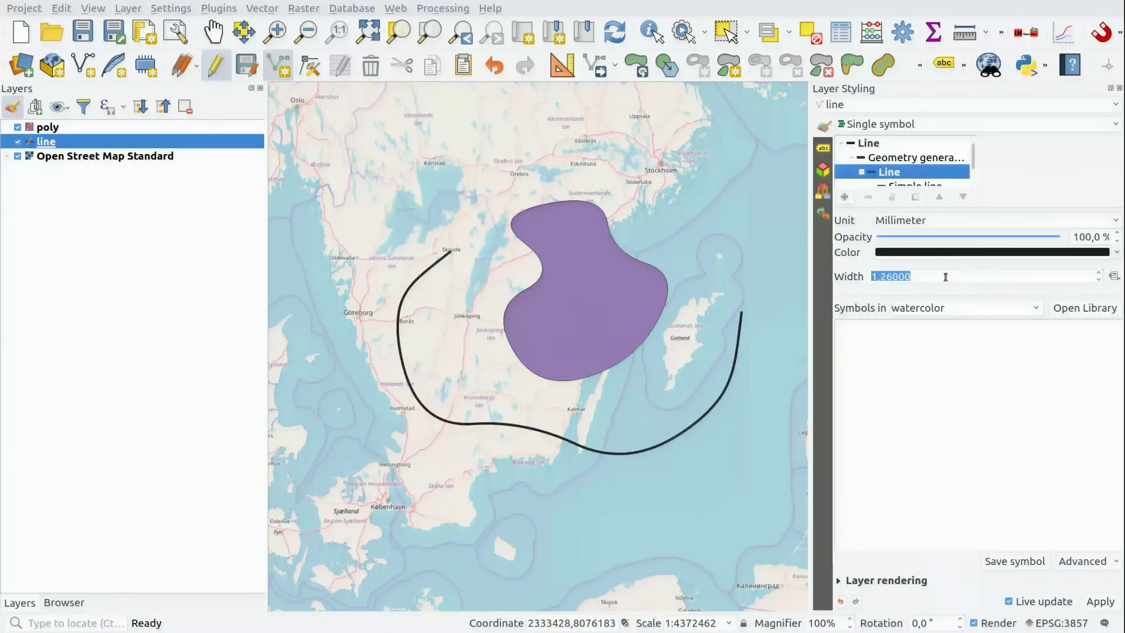
pyautogui.click(1110, 254)
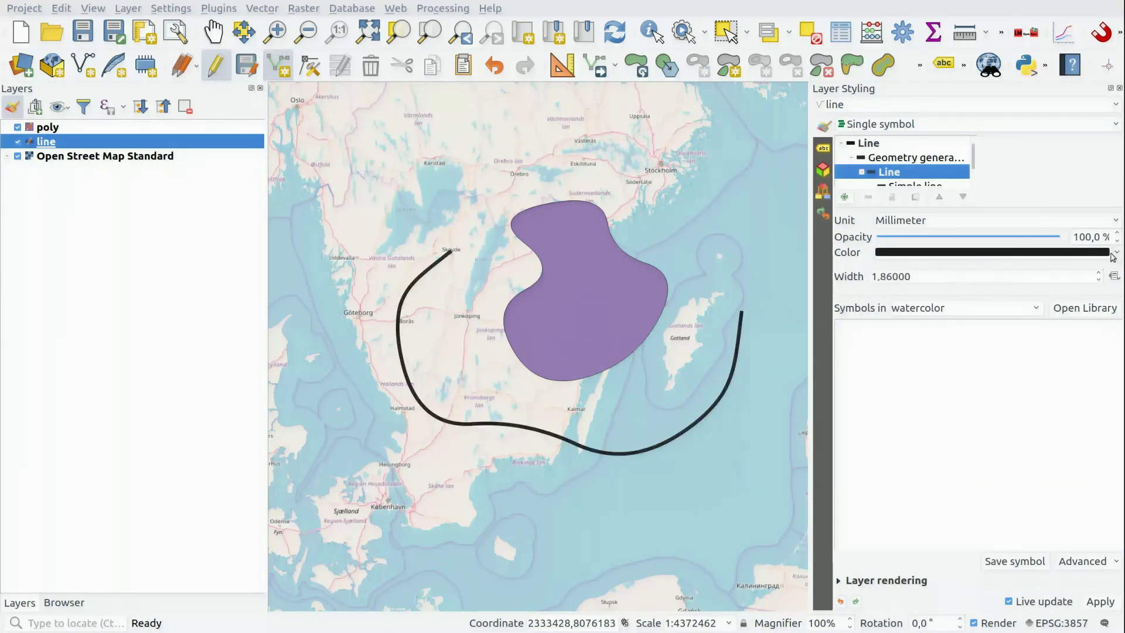
pyautogui.click(966, 336)
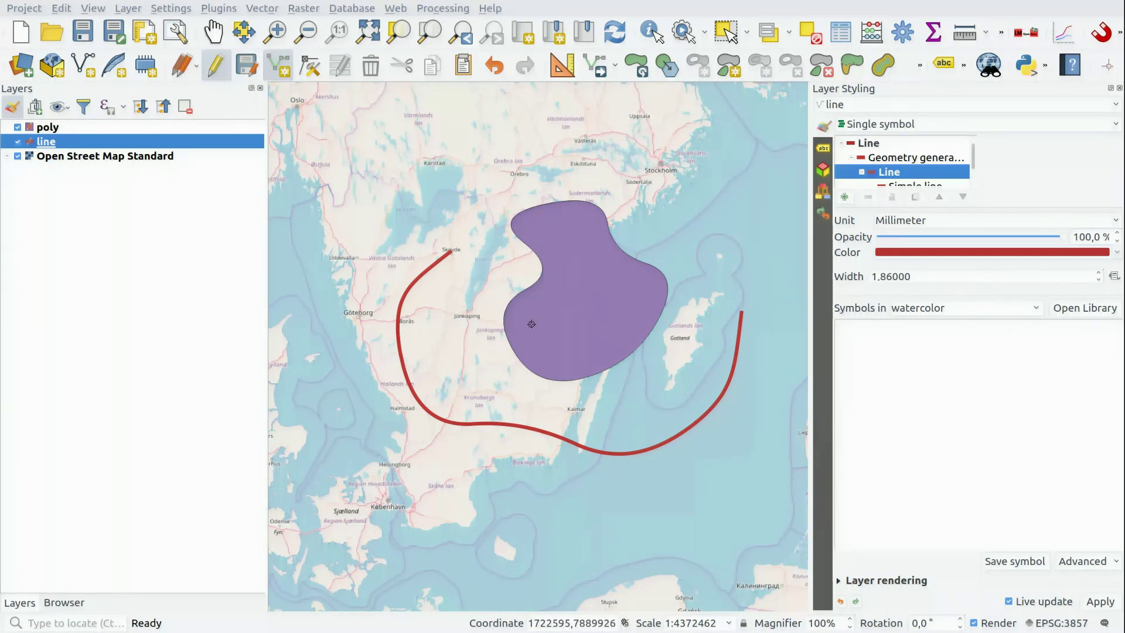
# Select the poly layer and start vertex editing on the polygon with the Vertex Tool.
pyautogui.click(54, 132)
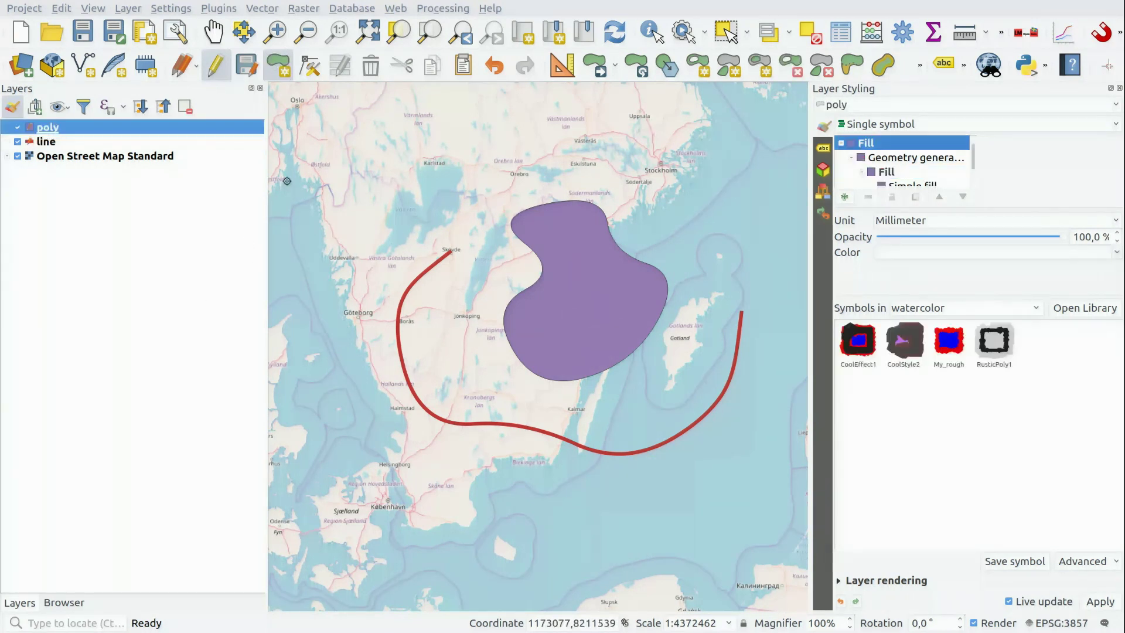
pyautogui.click(310, 67)
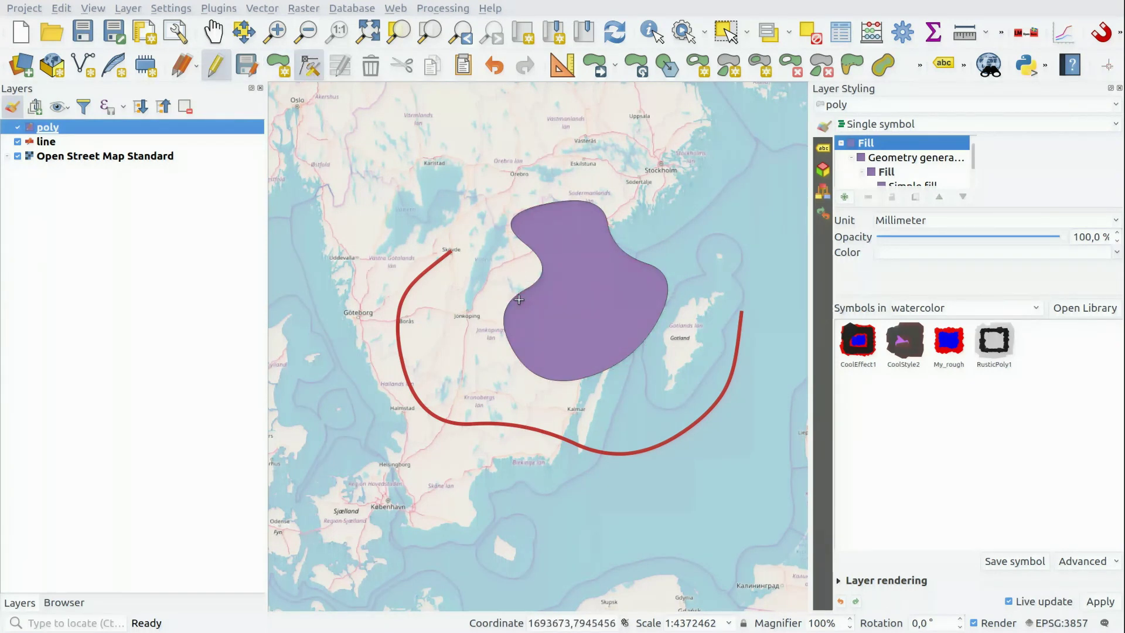
pyautogui.click(519, 294)
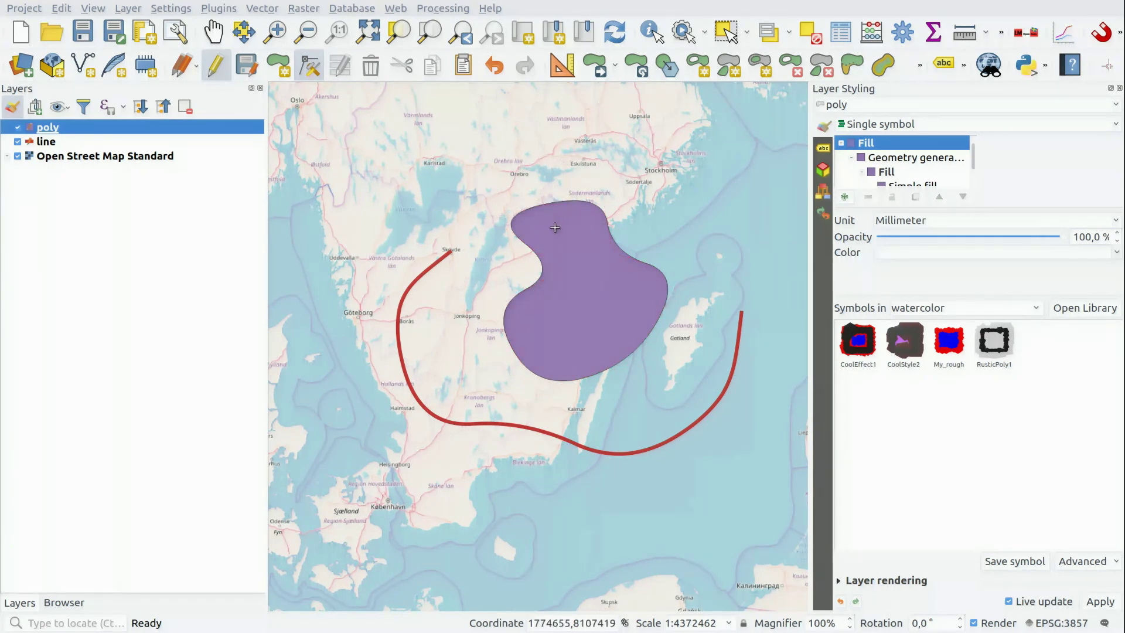
pyautogui.click(556, 135)
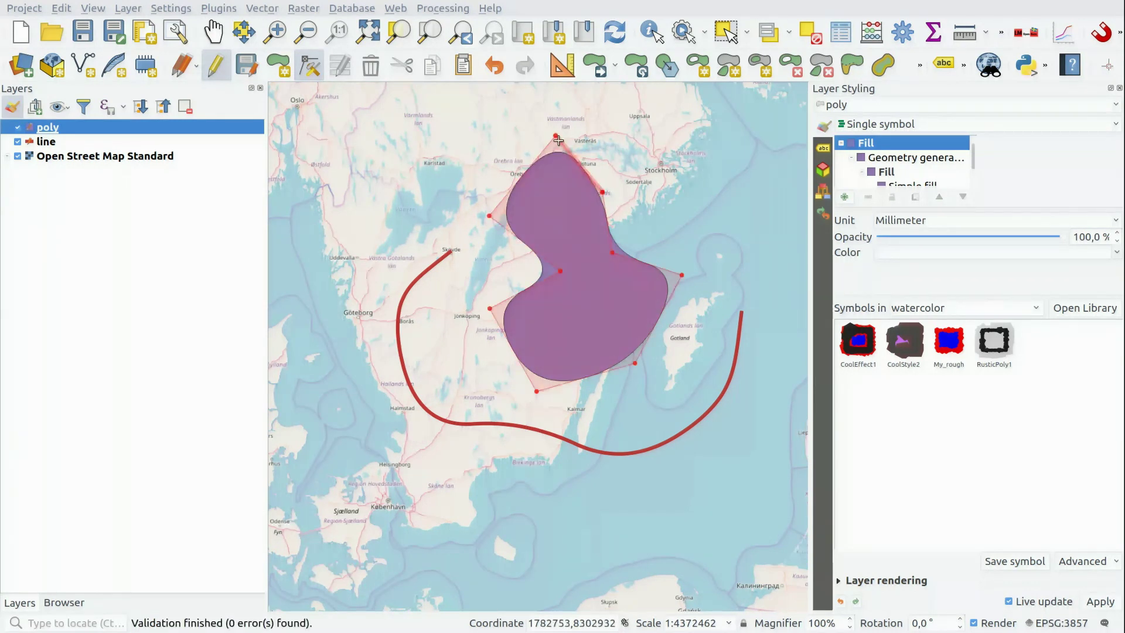
pyautogui.press('Escape')
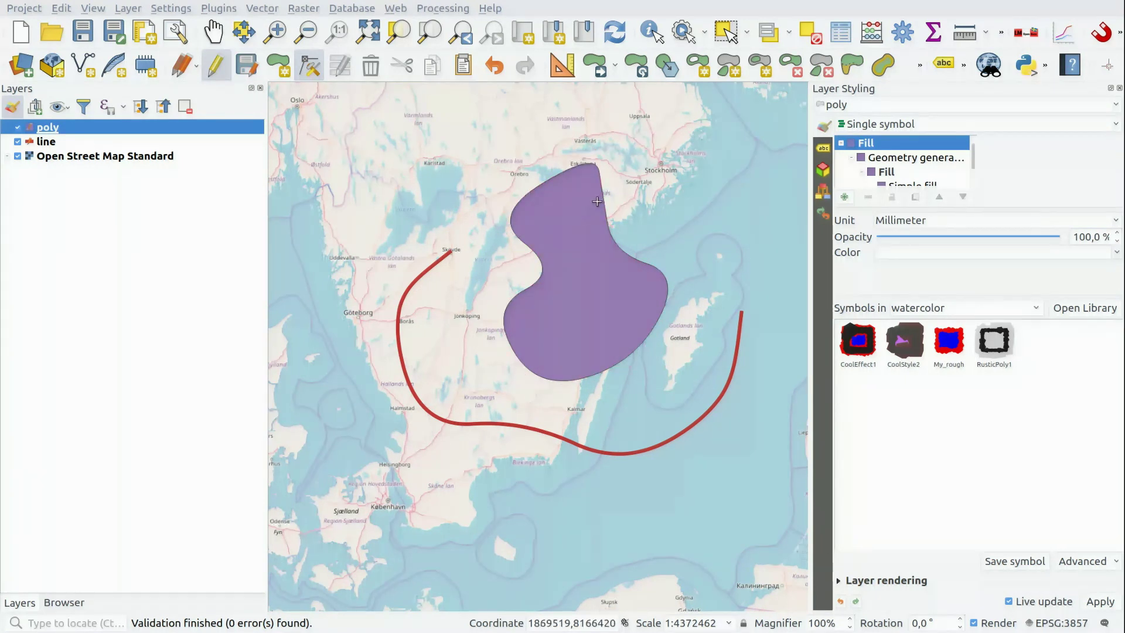
# Reposition the polygon's upper-right vertices to pull that edge inward.
pyautogui.click(603, 192)
pyautogui.click(564, 229)
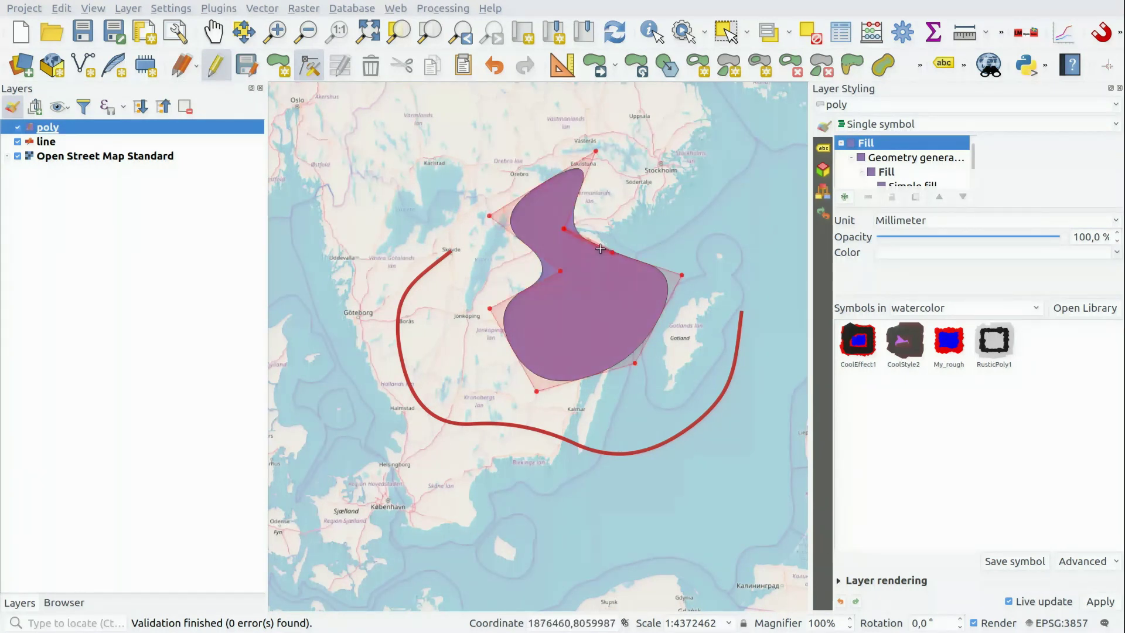
pyautogui.click(597, 246)
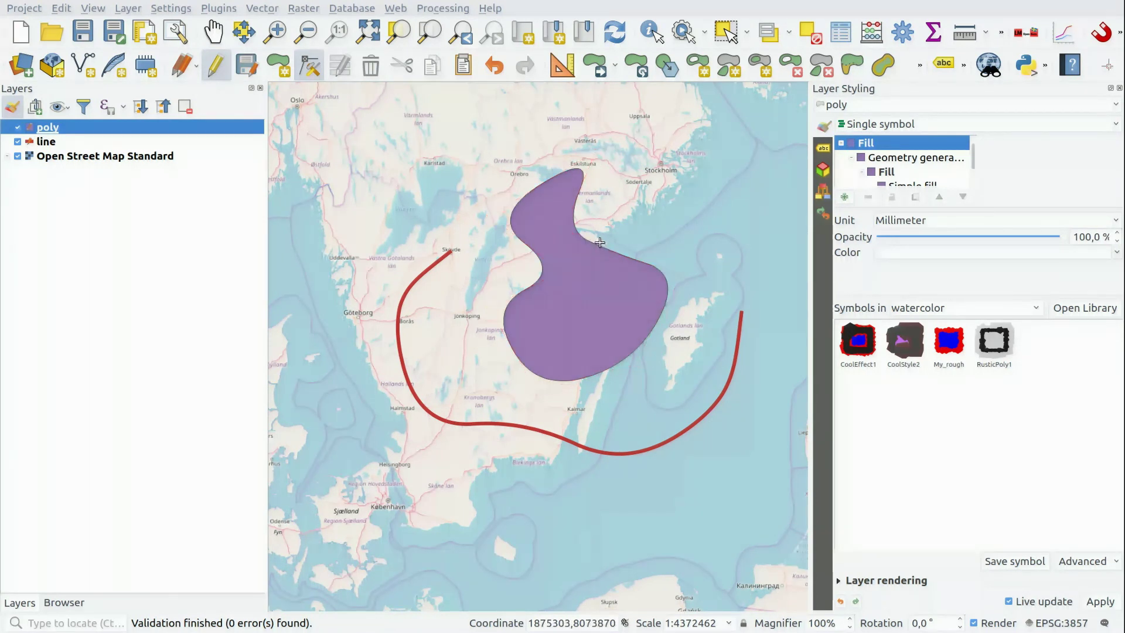
pyautogui.click(638, 217)
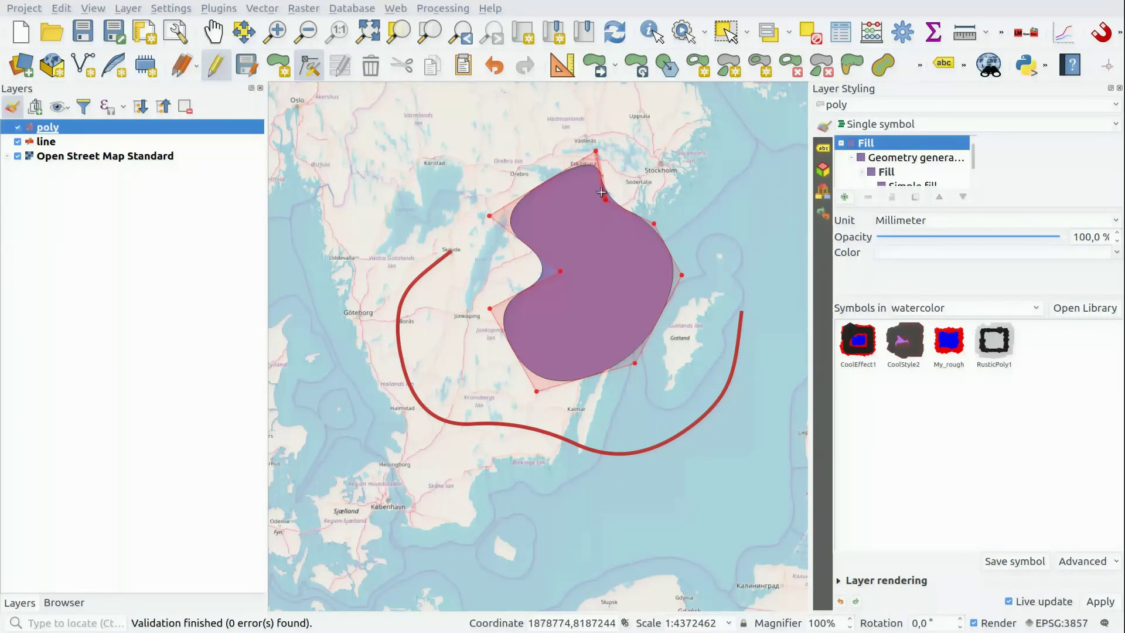
pyautogui.click(605, 201)
pyautogui.click(583, 245)
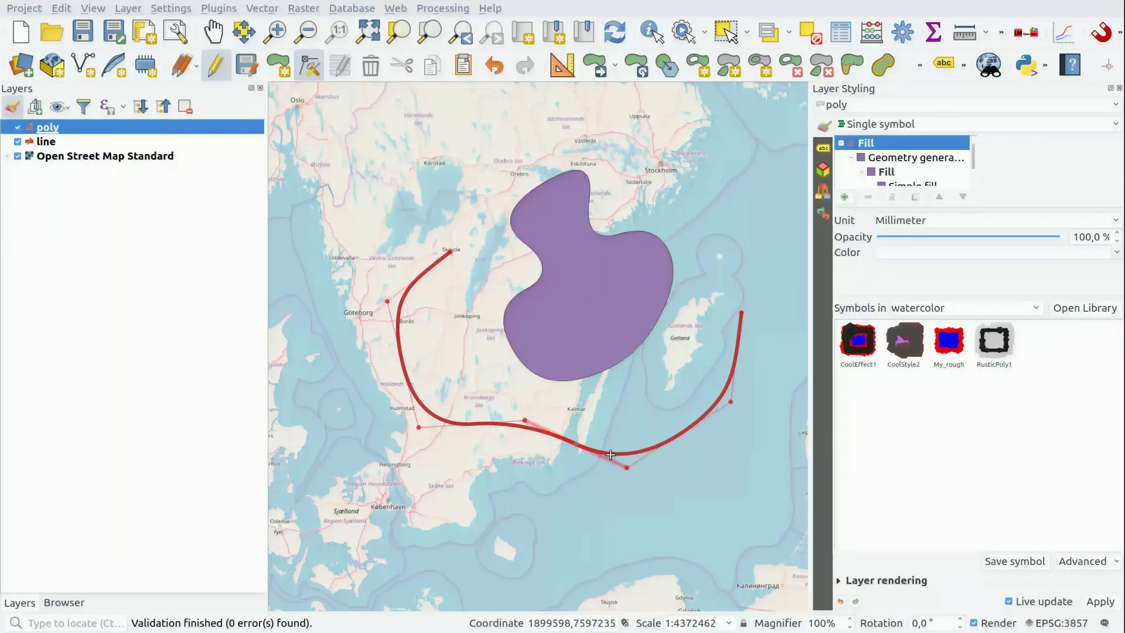
# Flatten the red line's southern curve and narrow the polygon's eastern lobe into an arm.
pyautogui.click(626, 467)
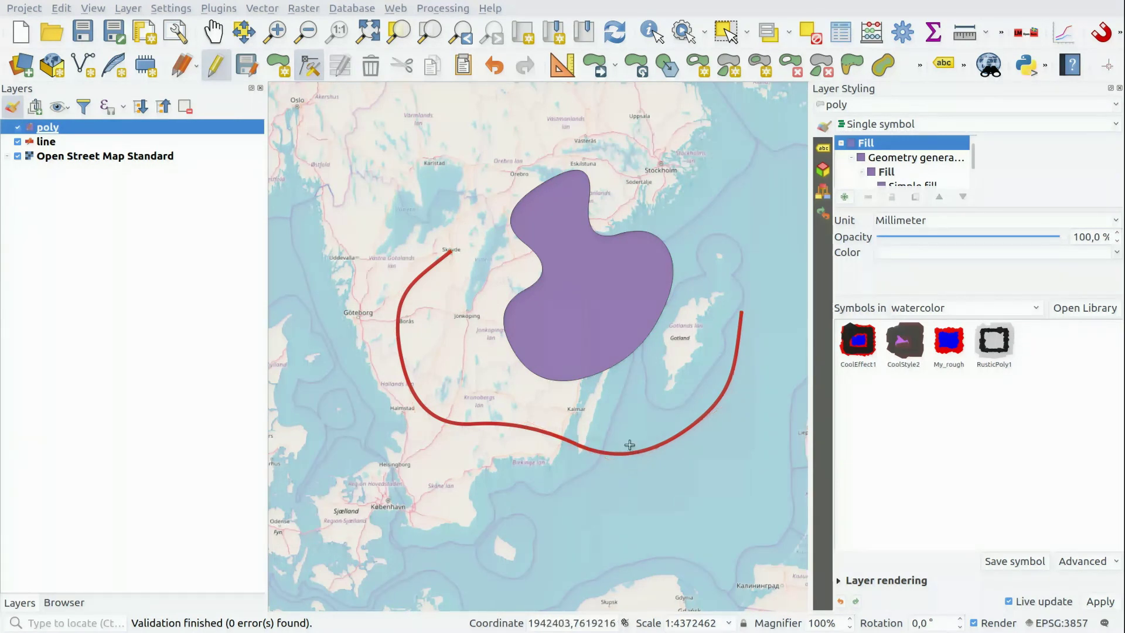
pyautogui.click(626, 420)
pyautogui.click(658, 416)
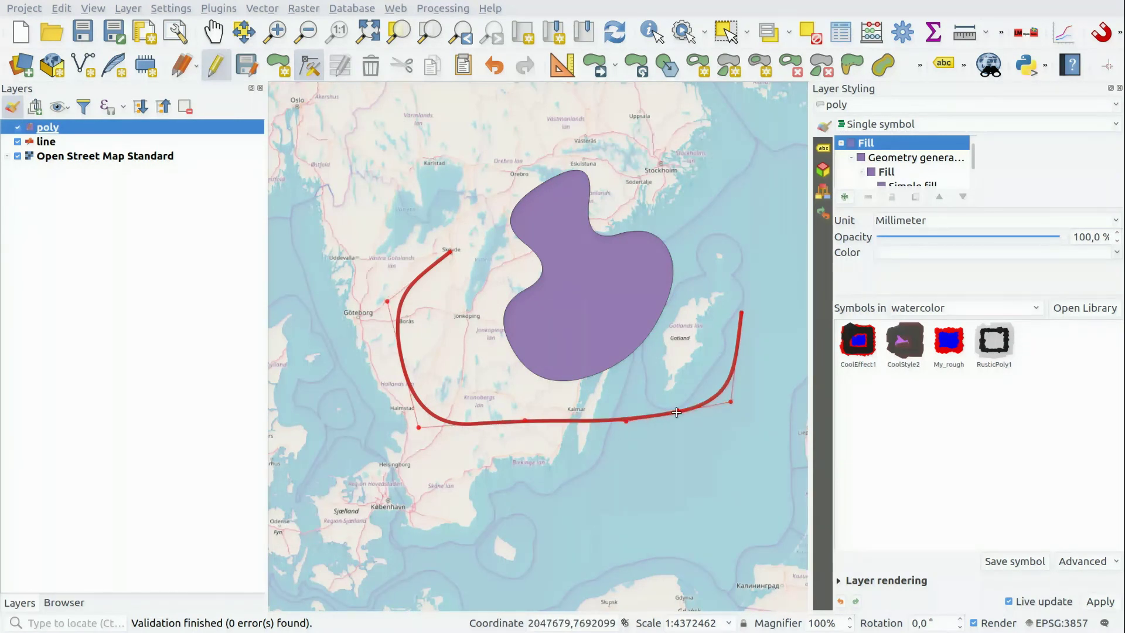
pyautogui.click(672, 444)
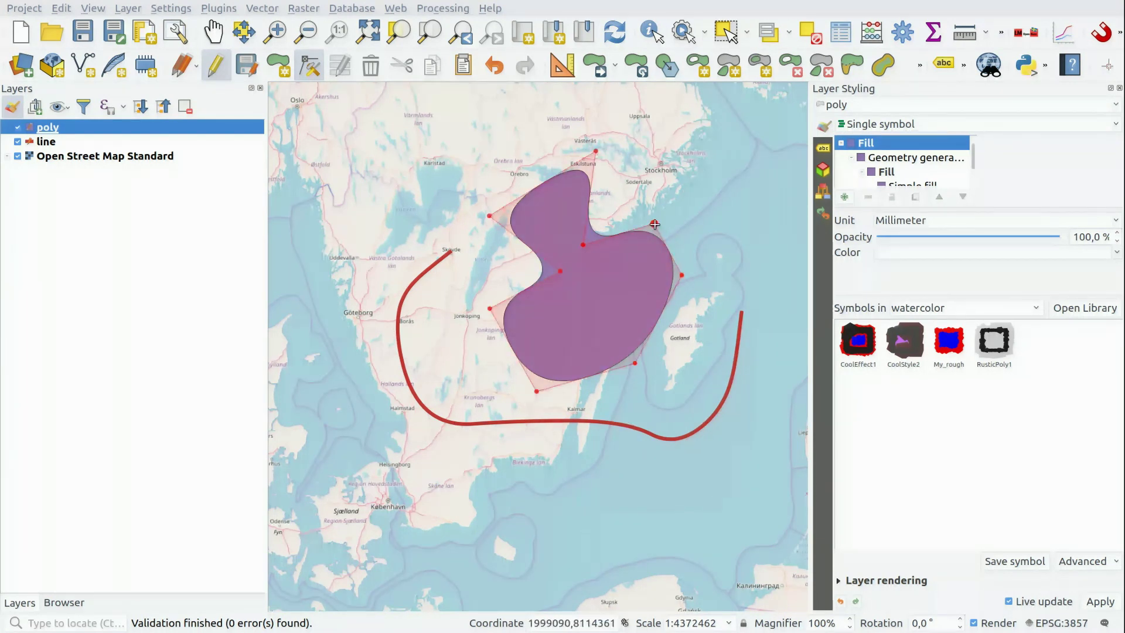
pyautogui.moveTo(679, 276); pyautogui.dragTo(681, 275)
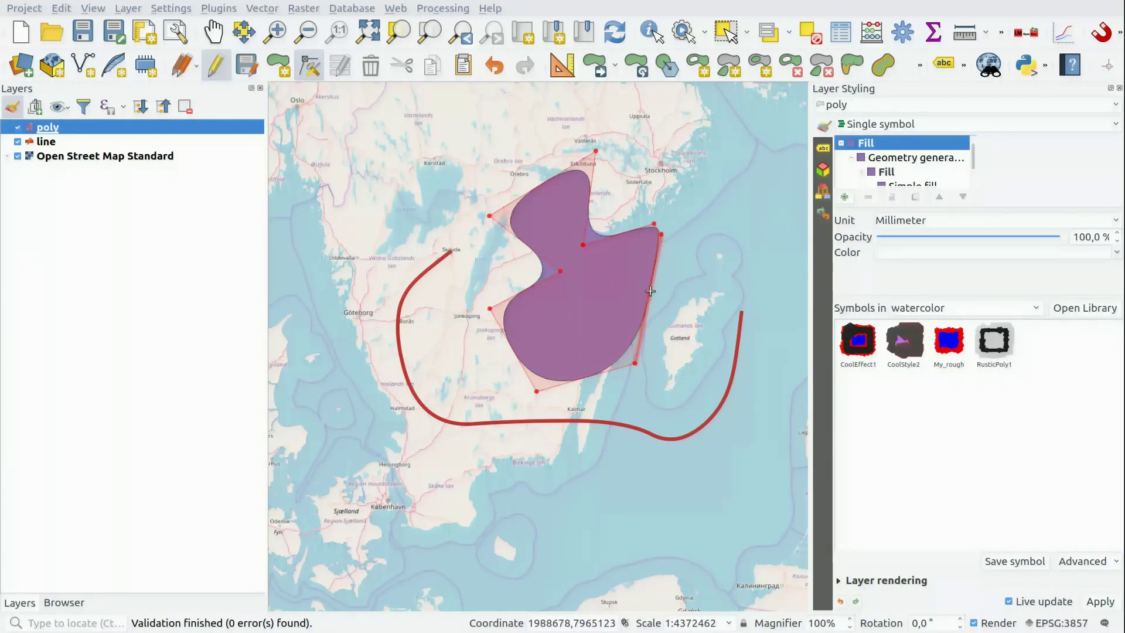
pyautogui.moveTo(646, 300); pyautogui.dragTo(622, 259)
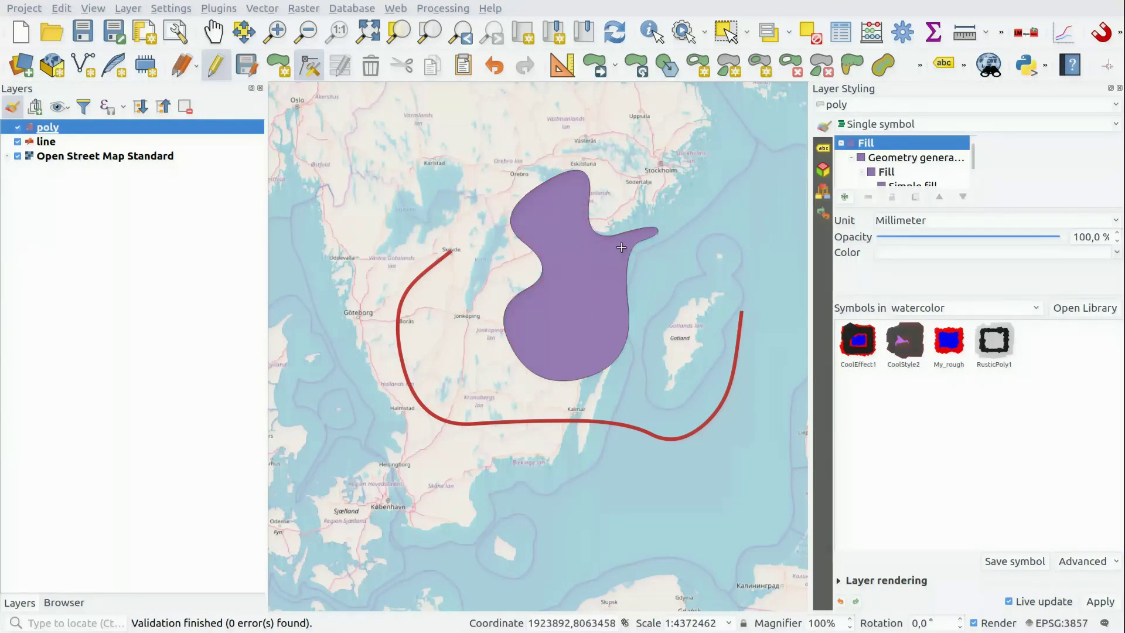
# Save the layer edits, turn off editing, and pan the view slightly up-left.
pyautogui.click(248, 68)
pyautogui.click(216, 66)
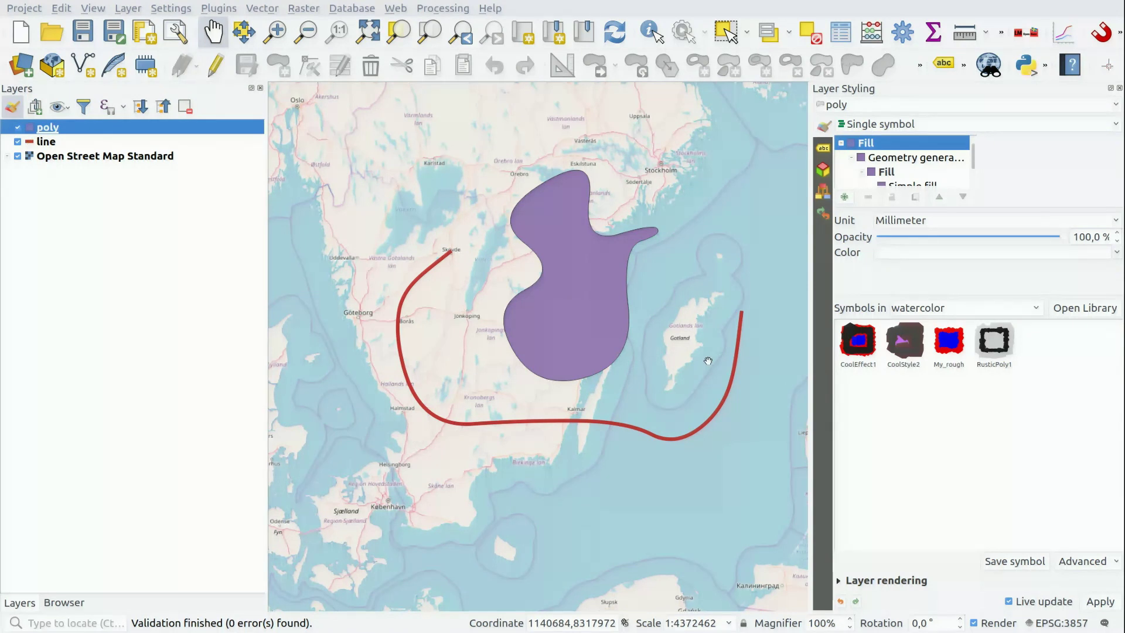
pyautogui.moveTo(622, 410); pyautogui.dragTo(573, 395)
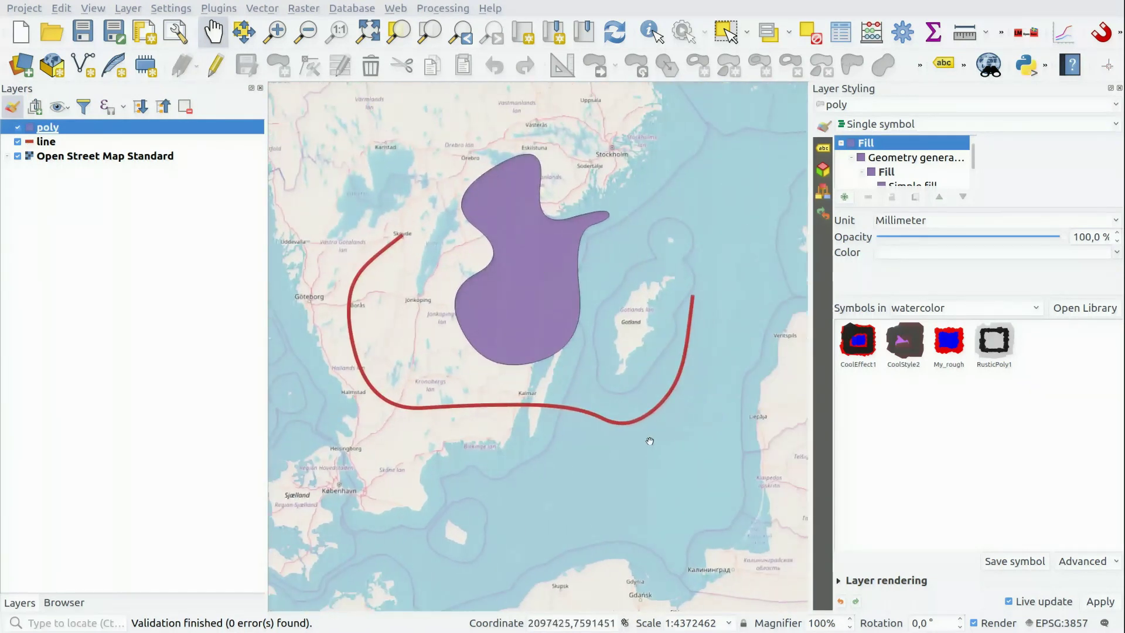
pyautogui.moveTo(602, 441)
pyautogui.mouseDown()
pyautogui.moveTo(594, 405)
pyautogui.moveTo(586, 429)
pyautogui.mouseUp()
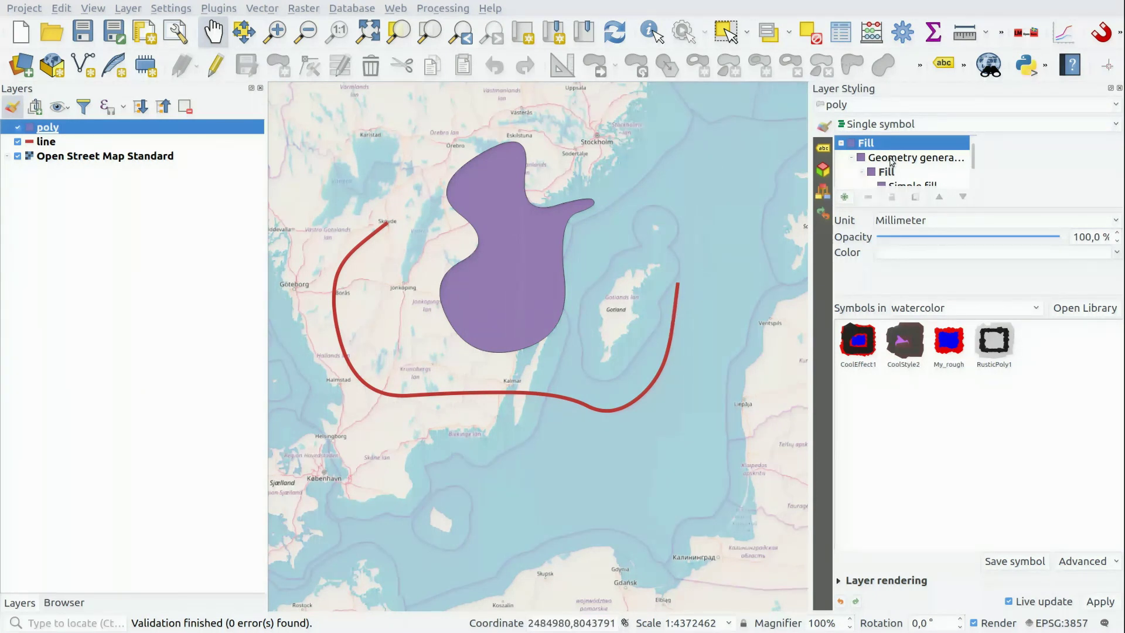
# Switch poly's Simple fill symbol layer to a Geometry generator using plain $geometry.
pyautogui.click(912, 159)
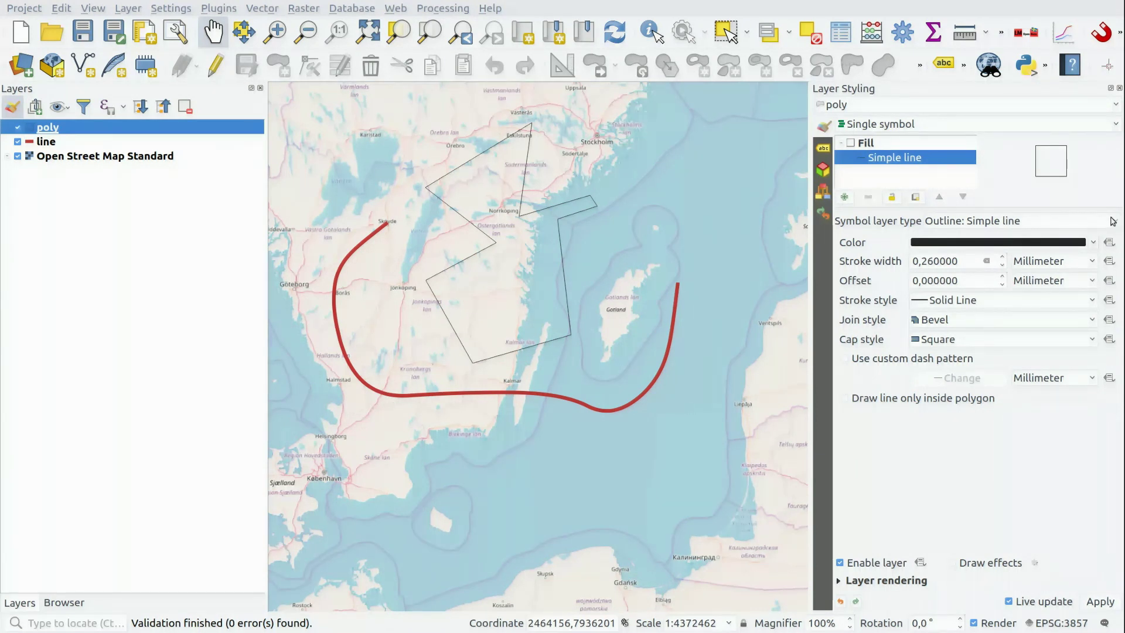
pyautogui.scroll(-6, 1078, 223)
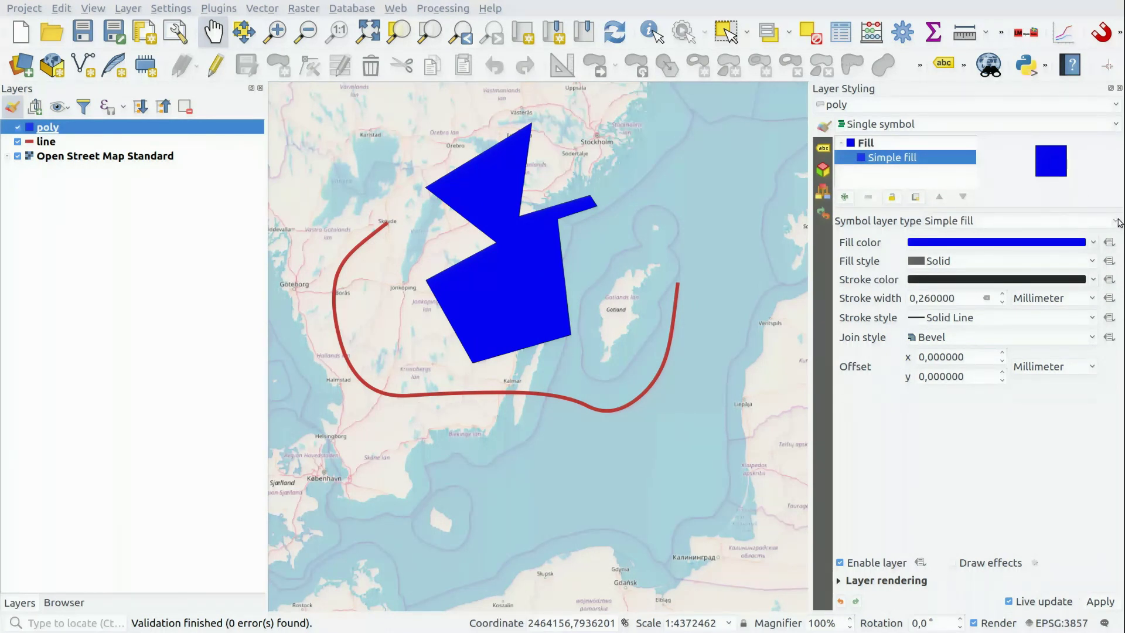
pyautogui.click(974, 220)
pyautogui.click(1014, 118)
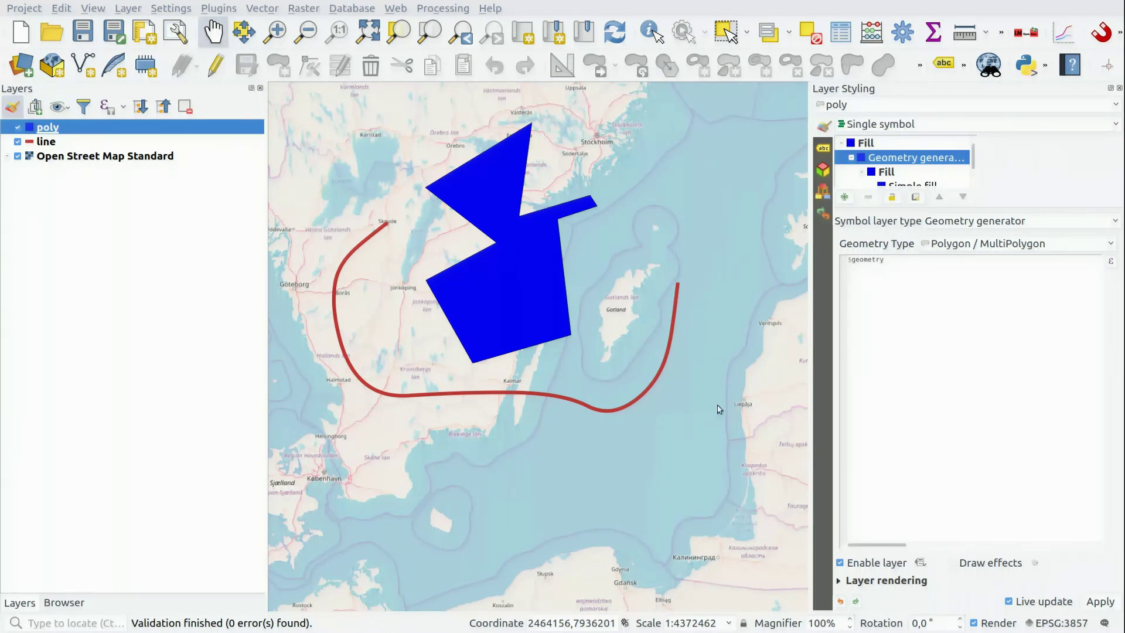
# Edit the poly expression to smooth($geometry,5), correcting the misspelled function name.
pyautogui.click(970, 518)
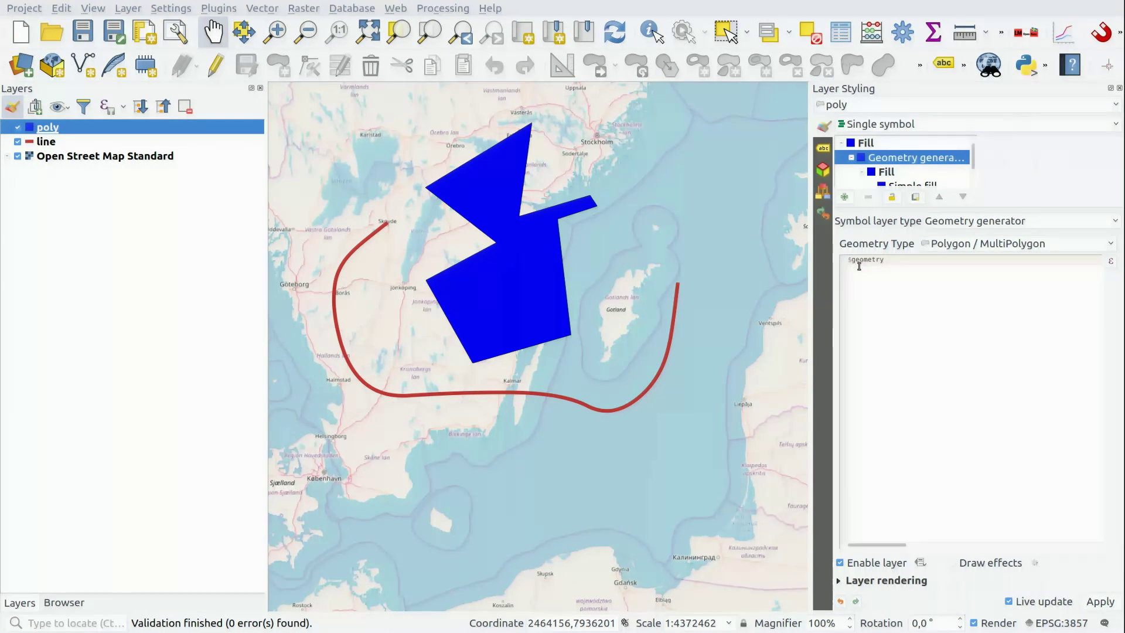
pyautogui.write('smoo')
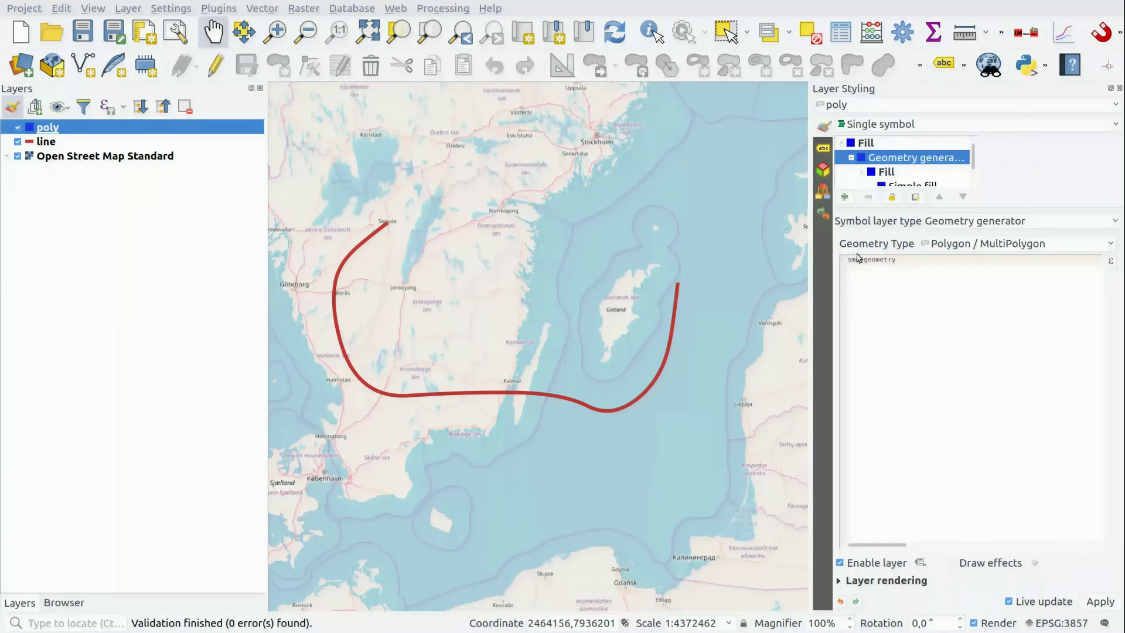
pyautogui.write('th(')
pyautogui.press('End')
pyautogui.write(',5)')
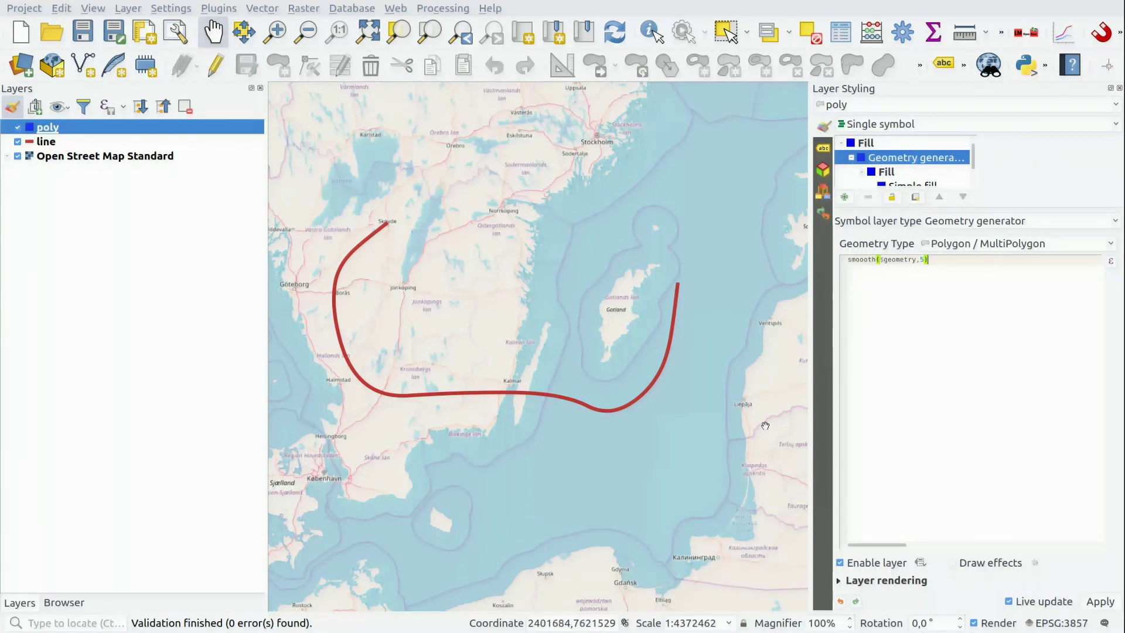
pyautogui.press('Home')
pyautogui.press('Right')
pyautogui.press('Right')
pyautogui.press('Right')
pyautogui.press('Right')
pyautogui.press('Right')
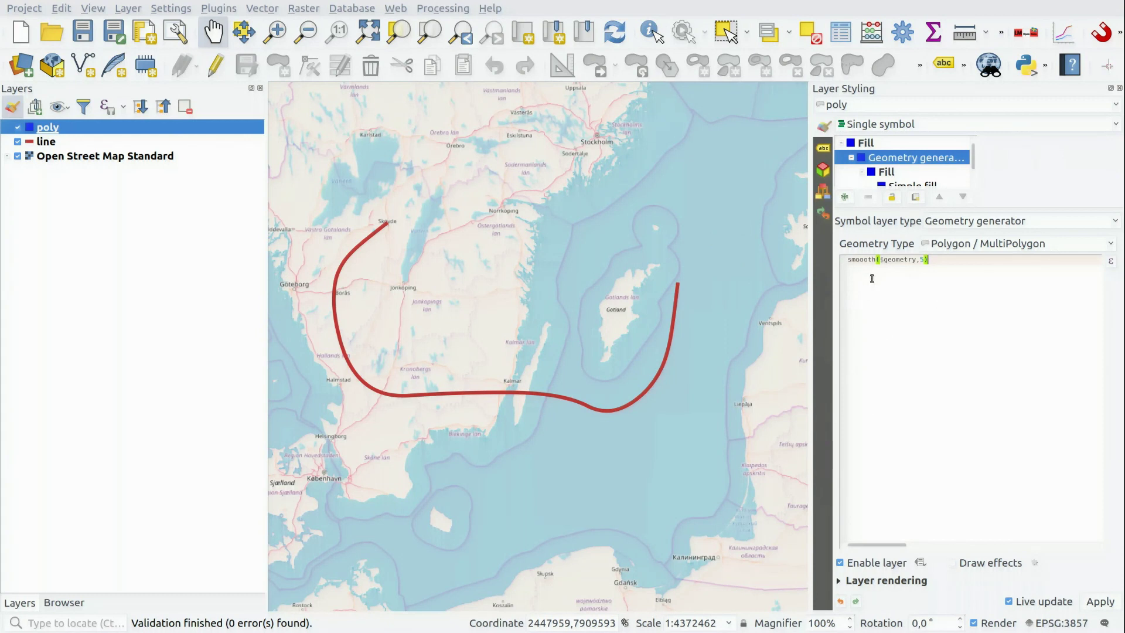
pyautogui.press('BackSpace')
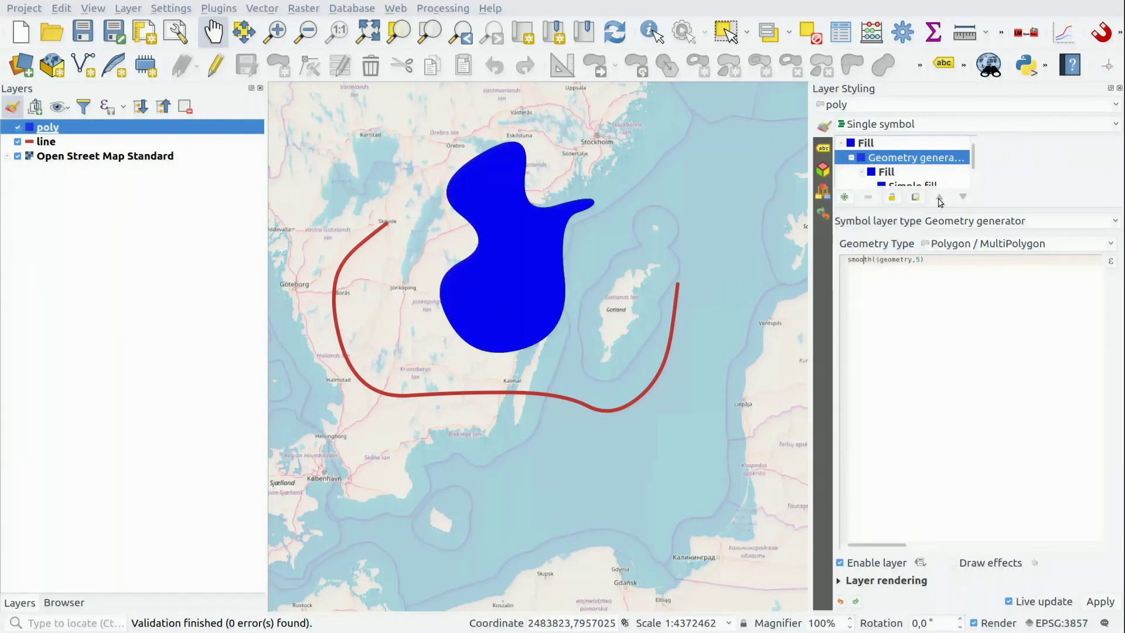
# Put the poly layer into edit mode with the Add Polygon Feature tool active.
pyautogui.moveTo(608, 315); pyautogui.dragTo(624, 329)
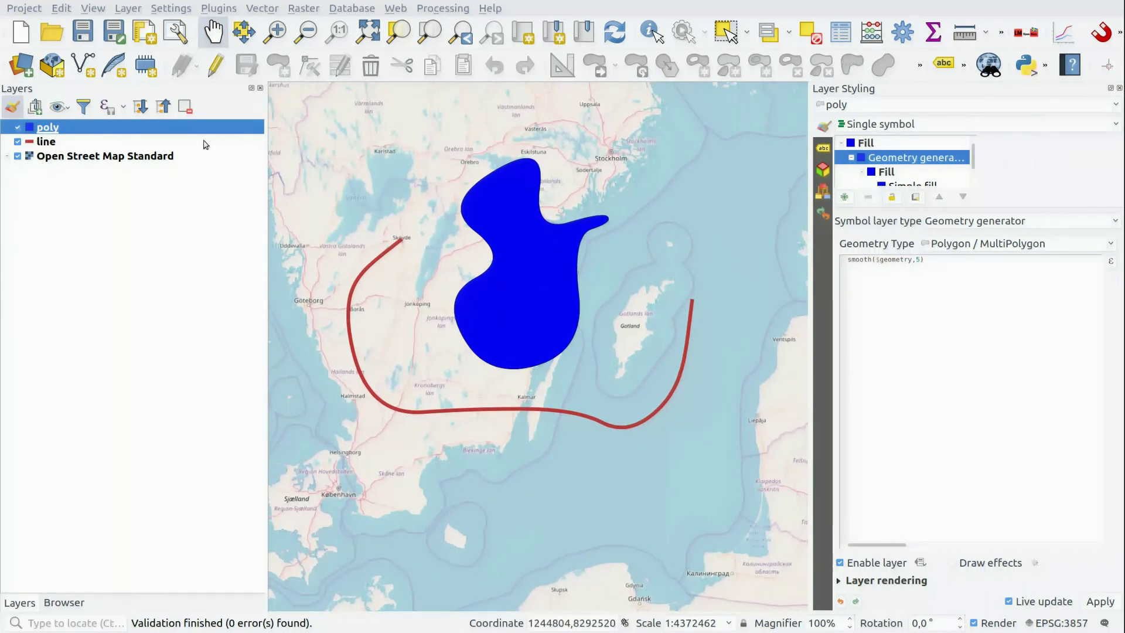
pyautogui.click(228, 70)
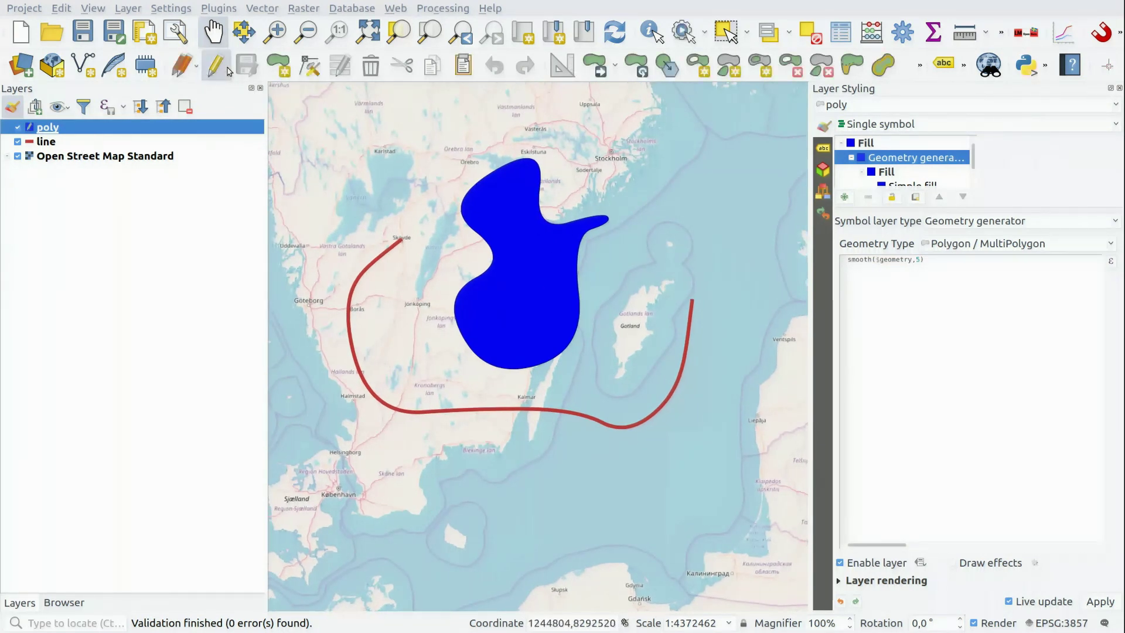
pyautogui.click(279, 66)
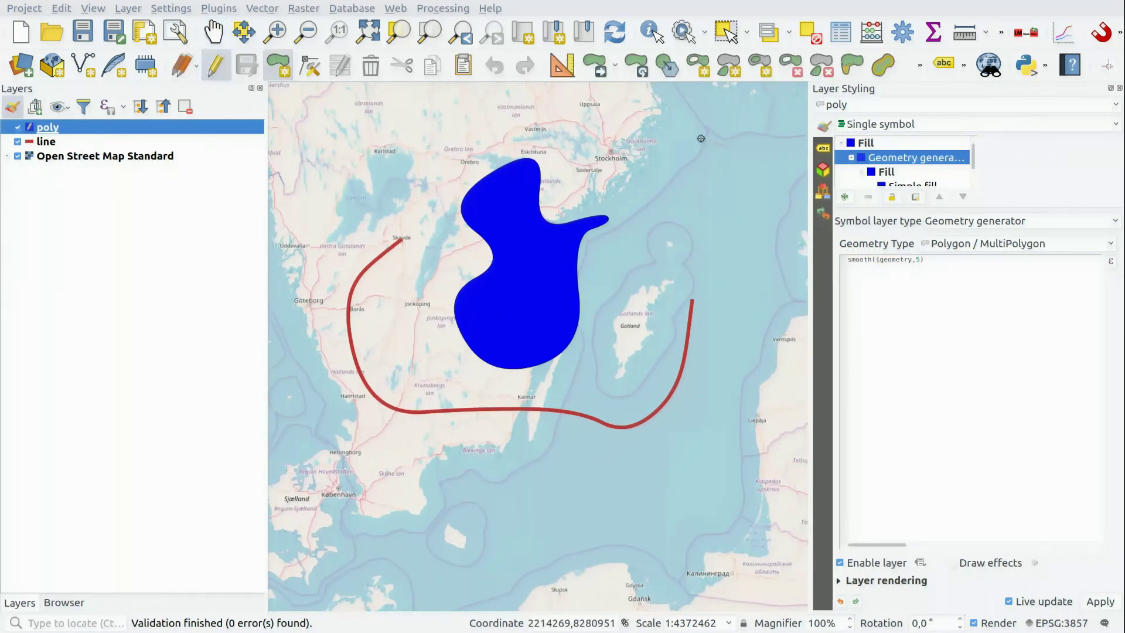
# Place twelve vertices outlining an angular polygon over the sea east of Stockholm.
pyautogui.click(682, 121)
pyautogui.click(726, 146)
pyautogui.click(648, 167)
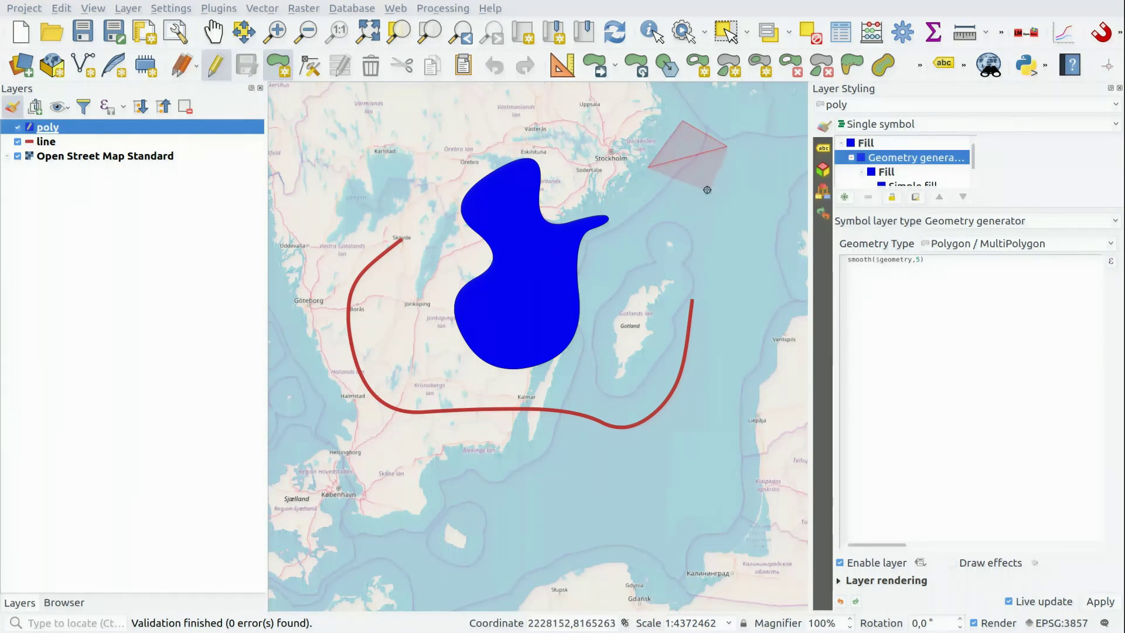
pyautogui.click(704, 190)
pyautogui.click(692, 235)
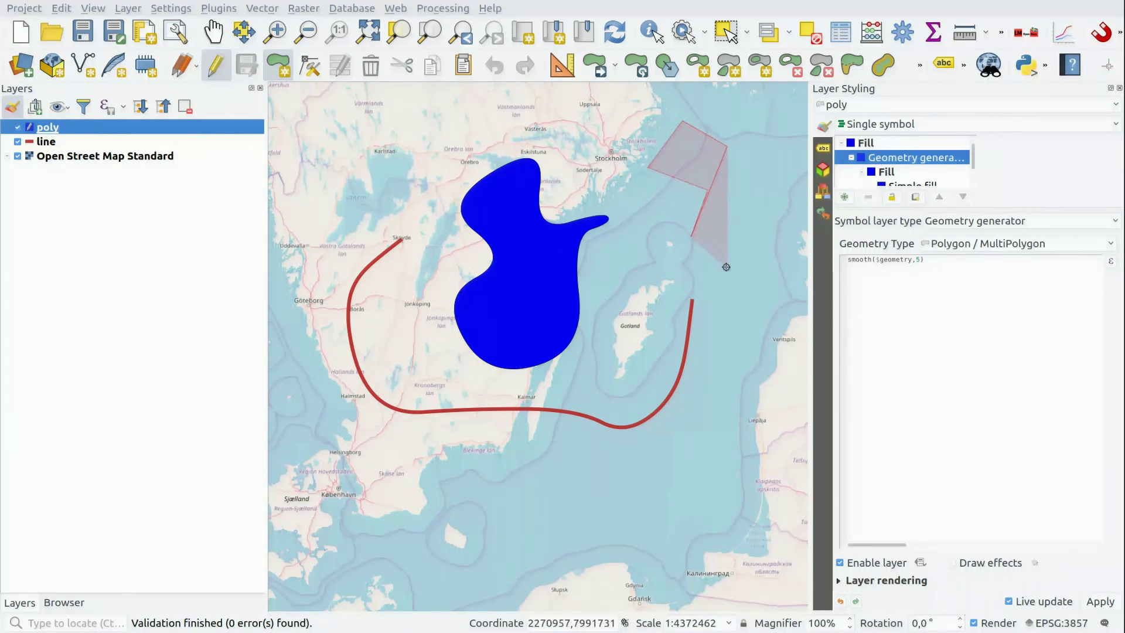
pyautogui.click(757, 211)
pyautogui.click(794, 222)
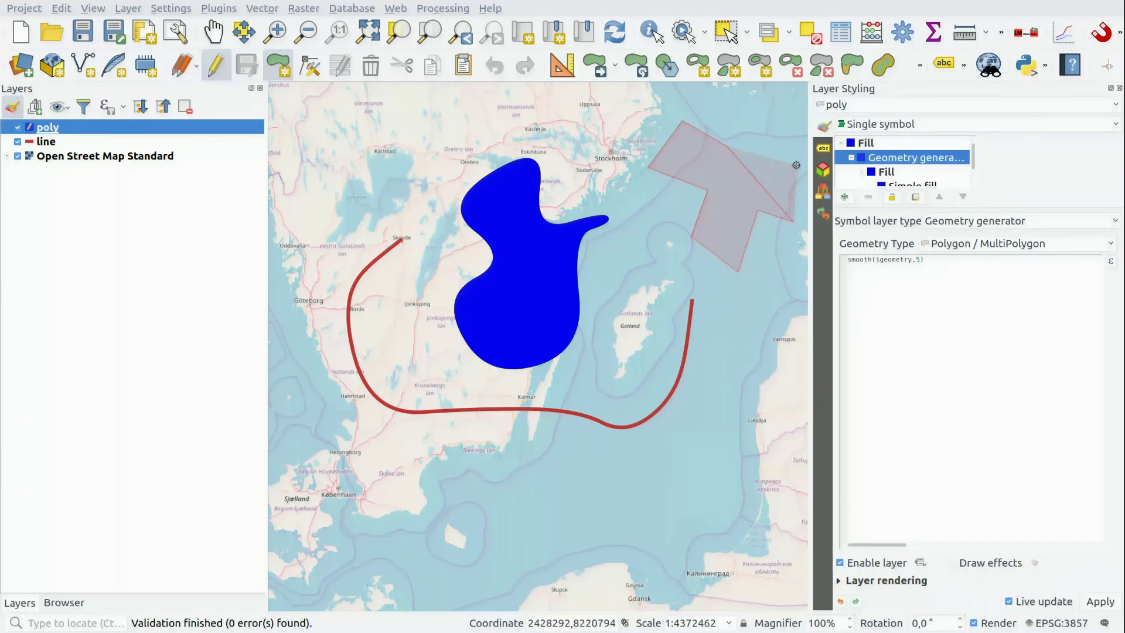
pyautogui.click(801, 140)
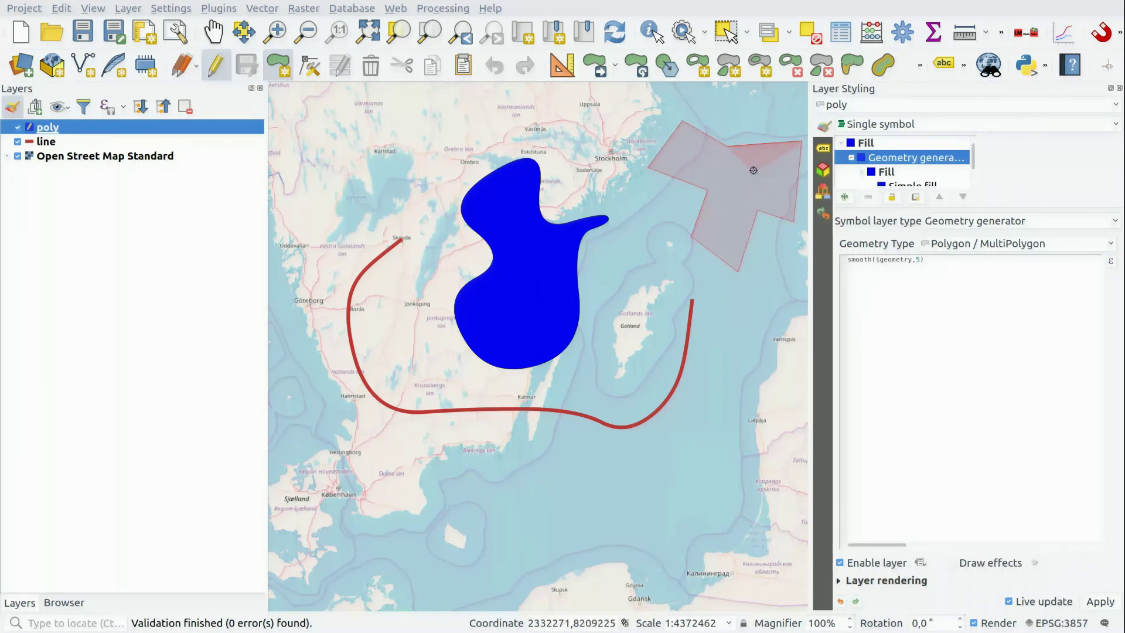
pyautogui.click(761, 143)
pyautogui.click(756, 173)
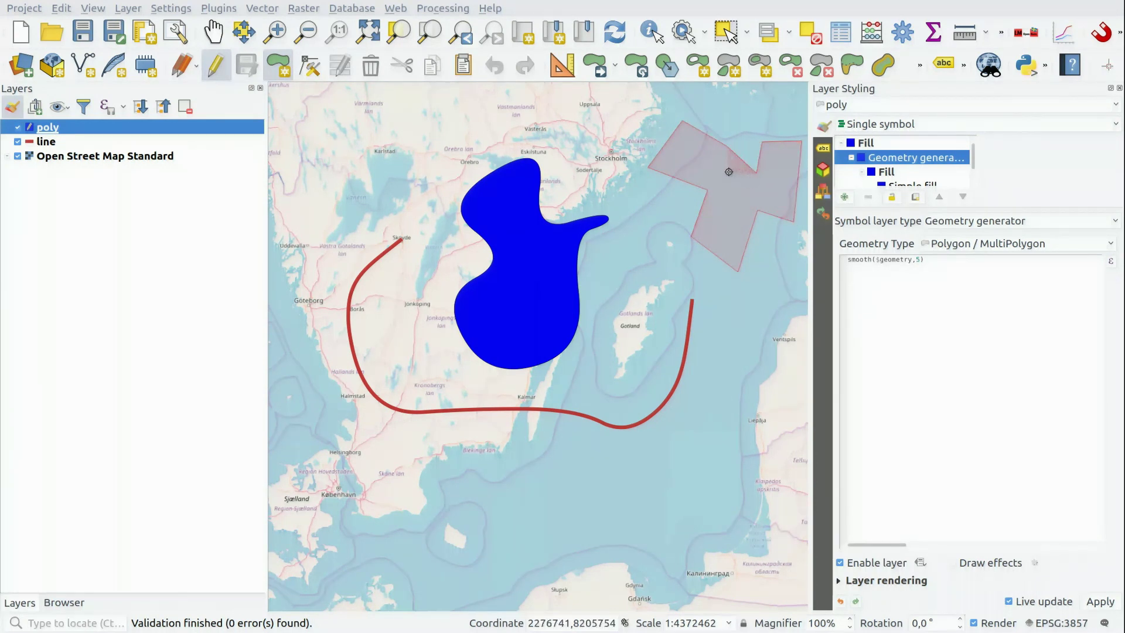
pyautogui.click(728, 173)
pyautogui.click(727, 144)
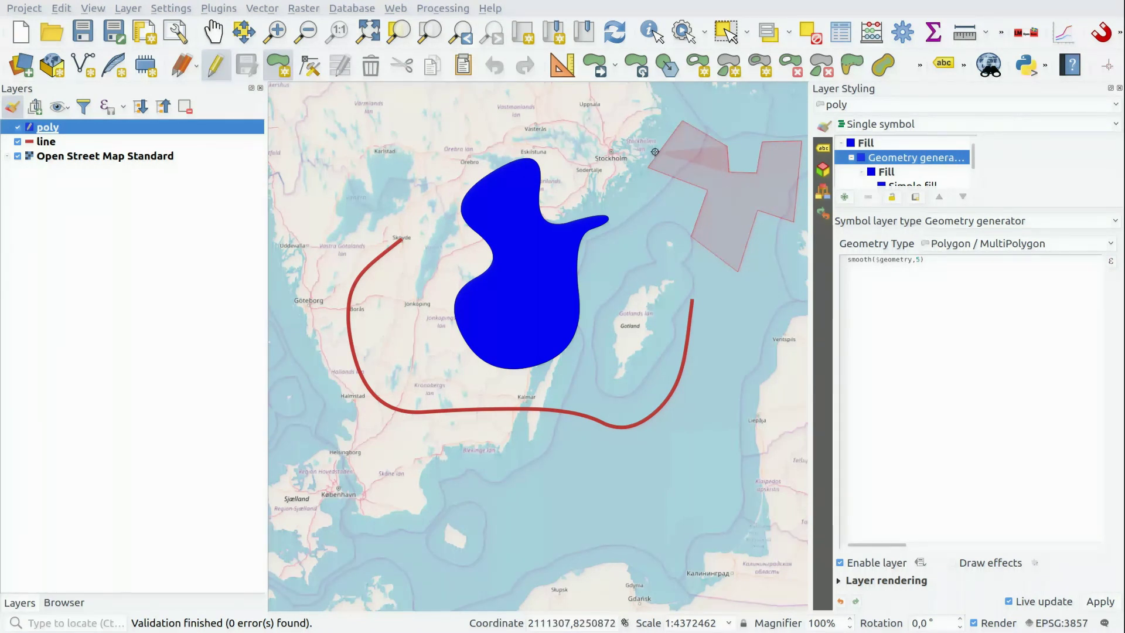
# Finish the new polygon and shift its inner-left vertex further left.
pyautogui.rightClick(712, 160)
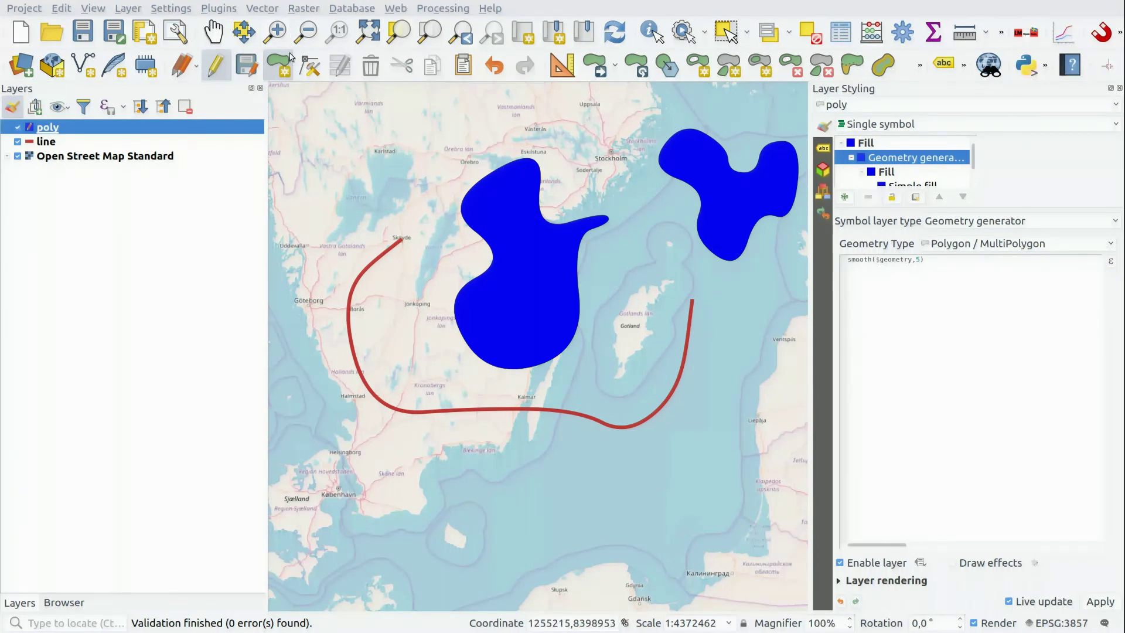
pyautogui.click(309, 66)
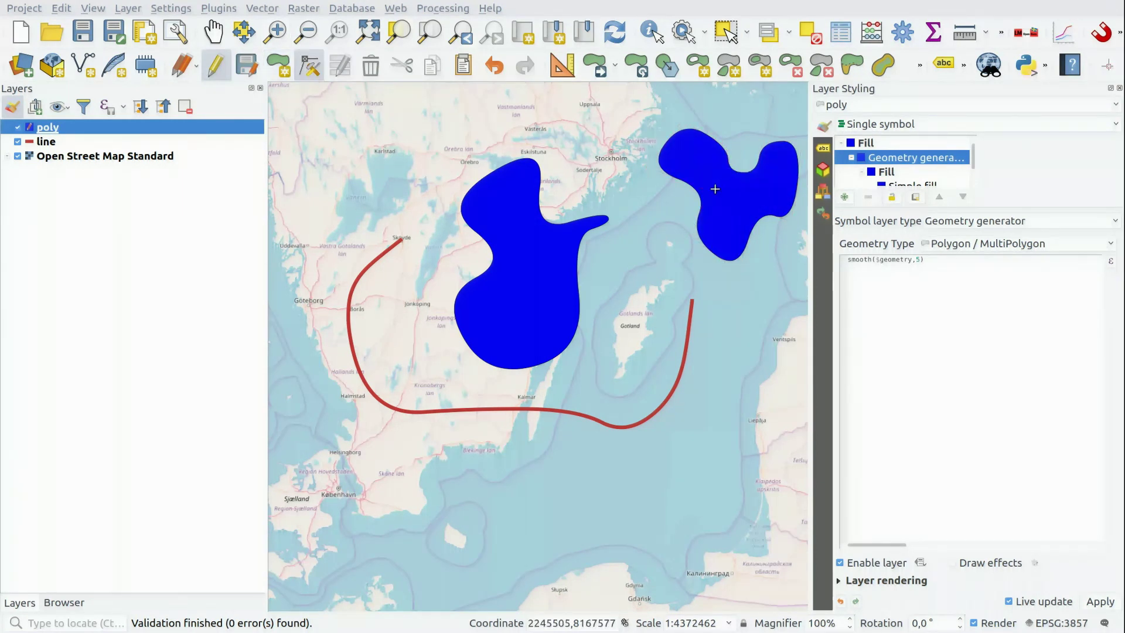
pyautogui.click(707, 192)
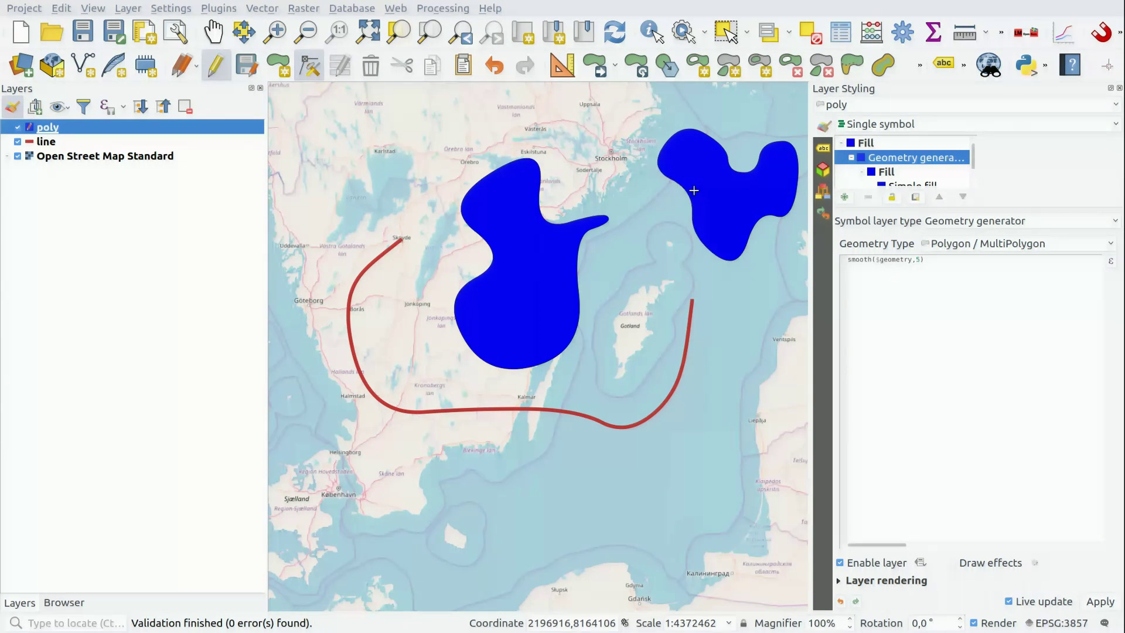
pyautogui.click(693, 190)
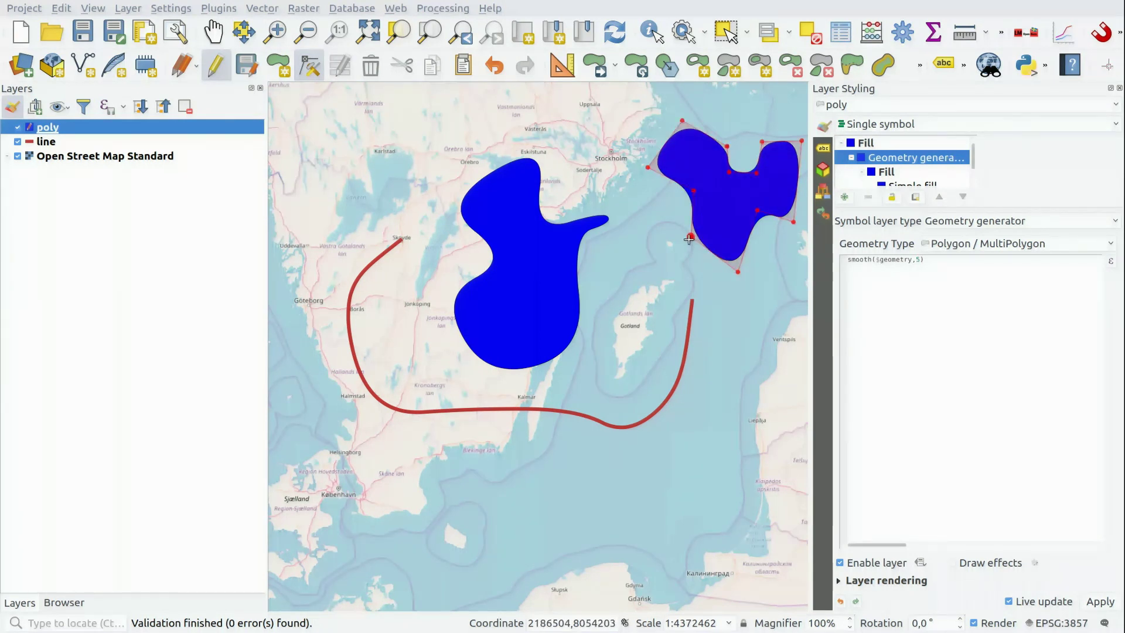
# Pull the blob's lower-left vertex down, then save poly layer edits and stop editing.
pyautogui.click(692, 237)
pyautogui.click(701, 265)
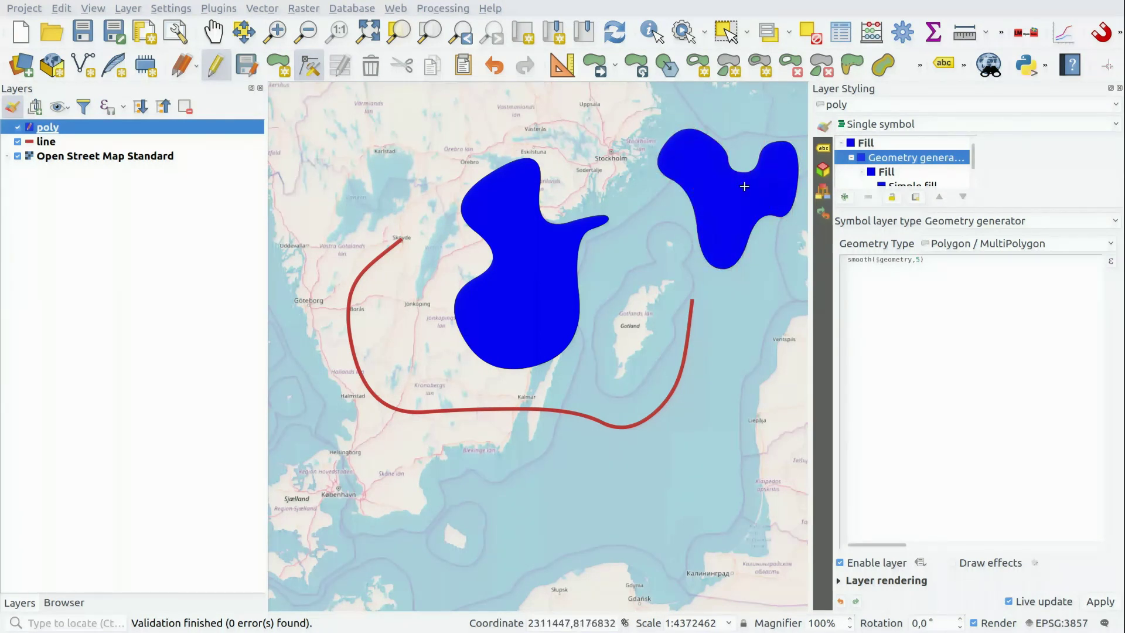
pyautogui.click(246, 65)
pyautogui.click(216, 65)
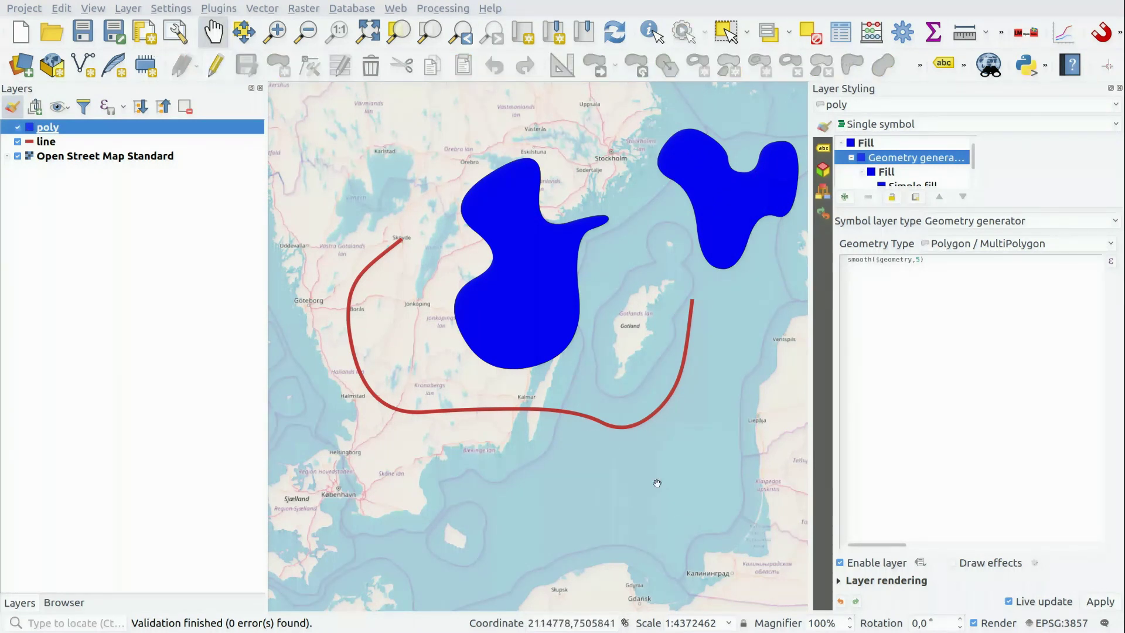